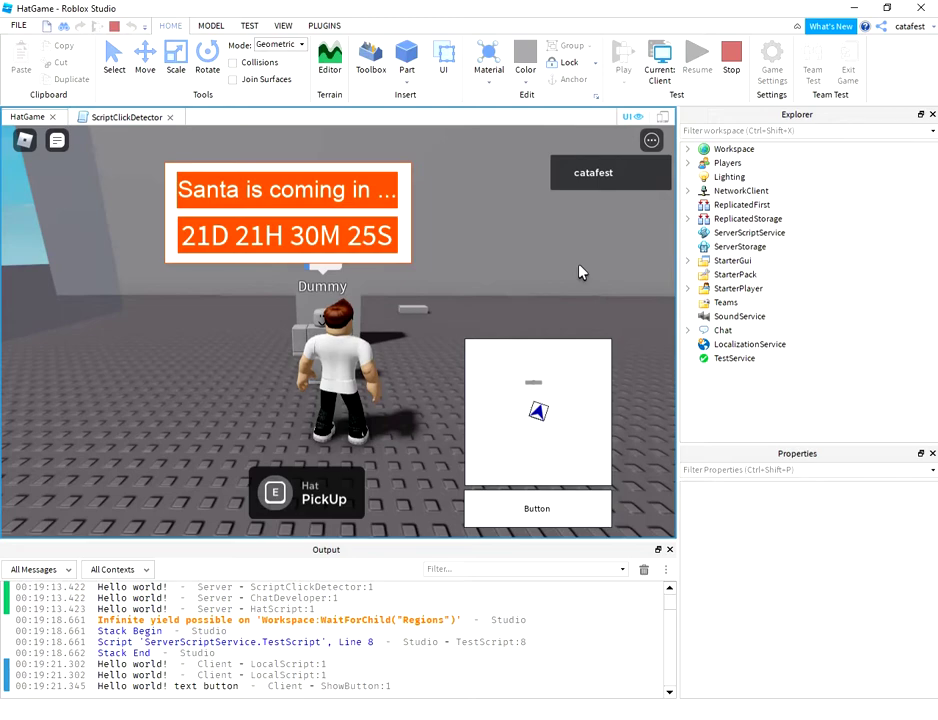
Walk the player character to the dummy in the glass showcase and put on its costume
right_click_drag(555, 269, 555, 269)
key("w")
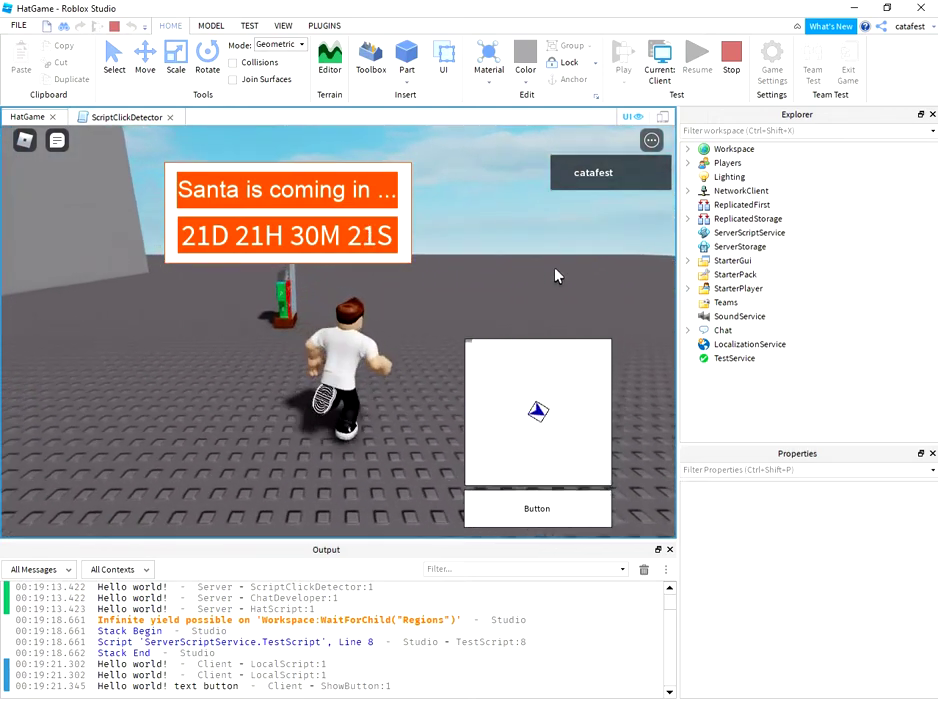
right_click_drag(555, 269, 555, 269)
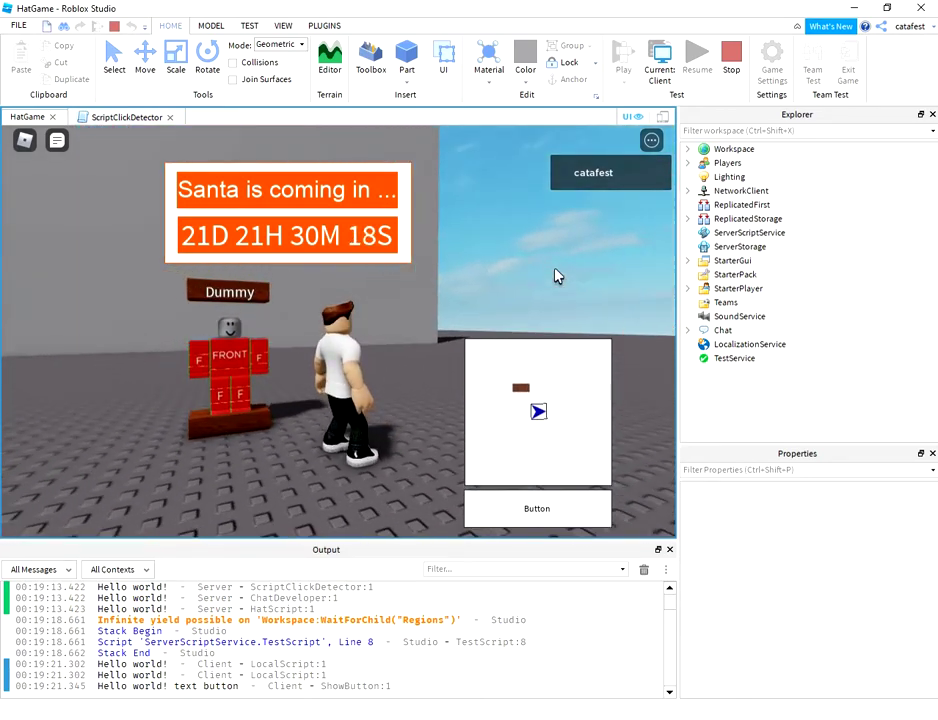
left_click(232, 376)
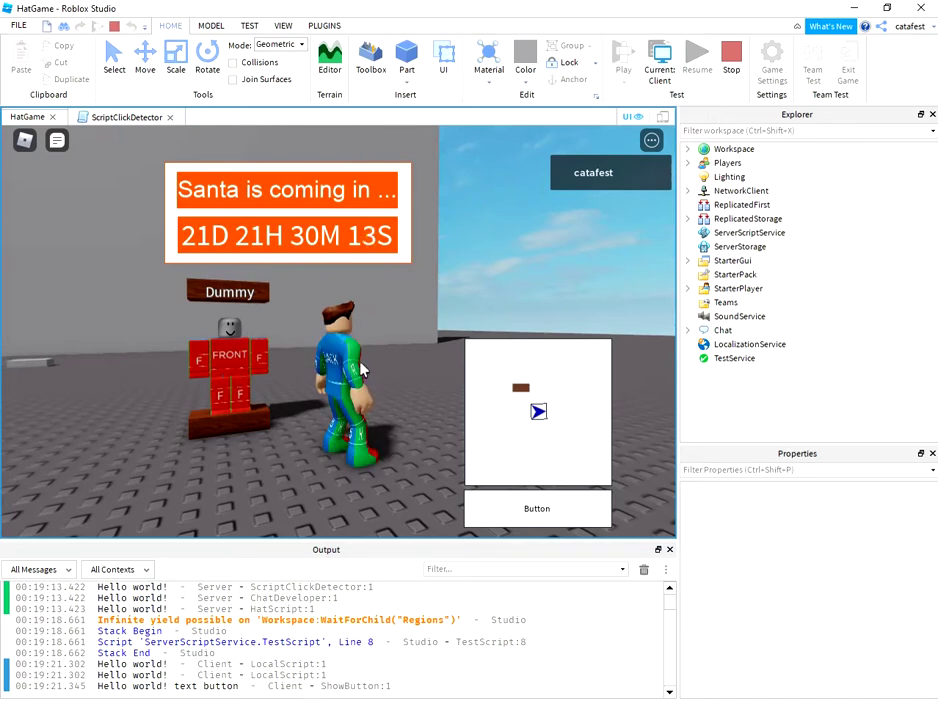
Walk the player character around the showcase and inspect the applied costume from several angles
right_click_drag(426, 334, 426, 334)
key("w")
key("a")
right_click_drag(367, 331, 367, 331)
key("w")
key("a")
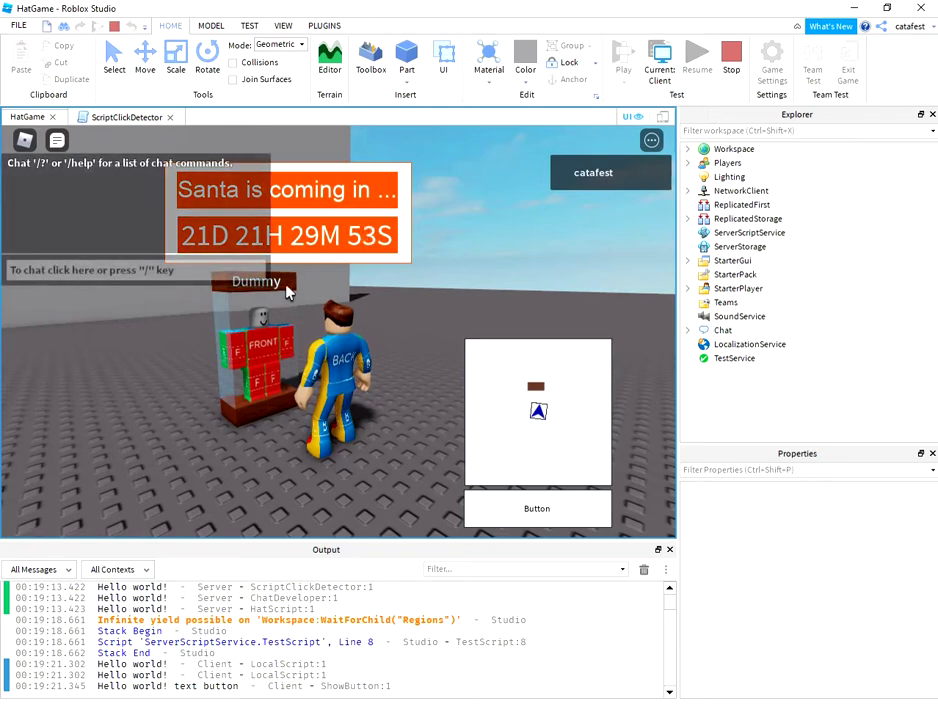
right_click_drag(538, 265, 538, 265)
Stop the running playtest and return to editing the place
left_click(407, 83)
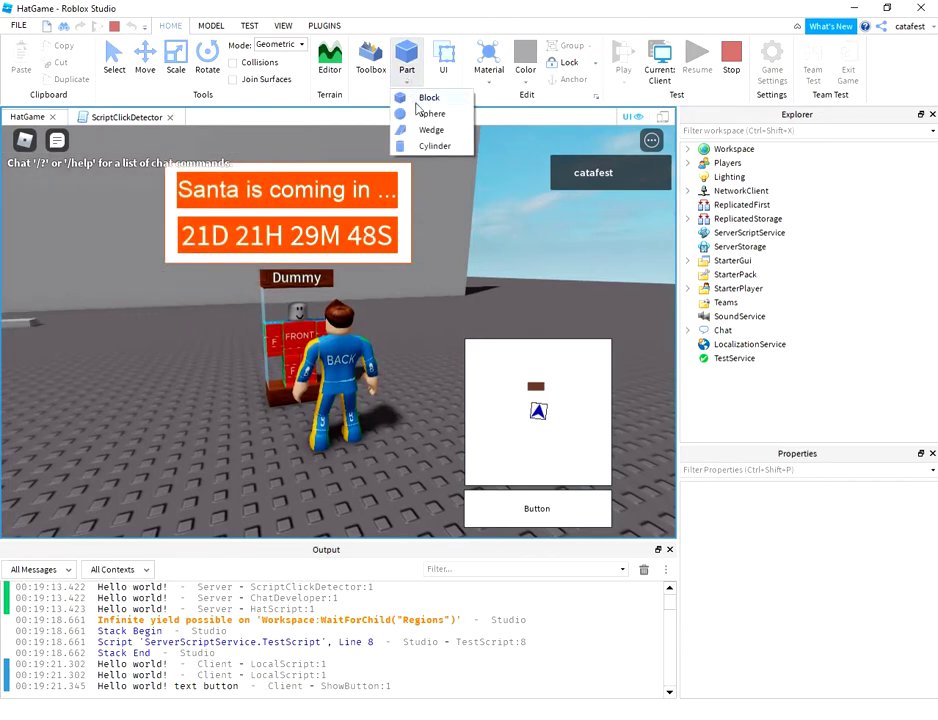
left_click(148, 132)
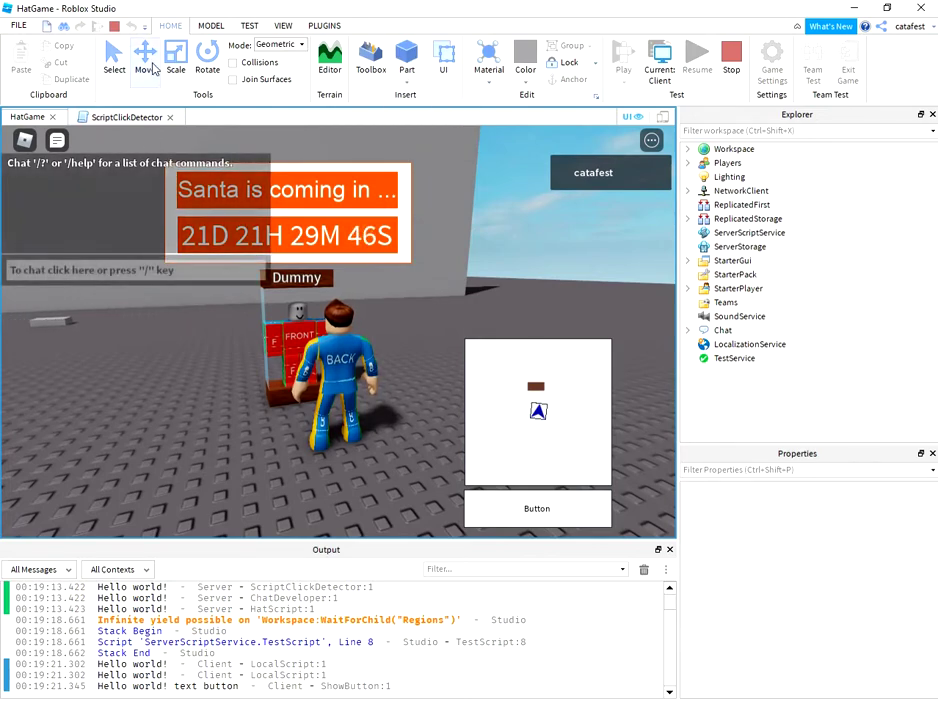
right_click_drag(434, 307, 436, 314)
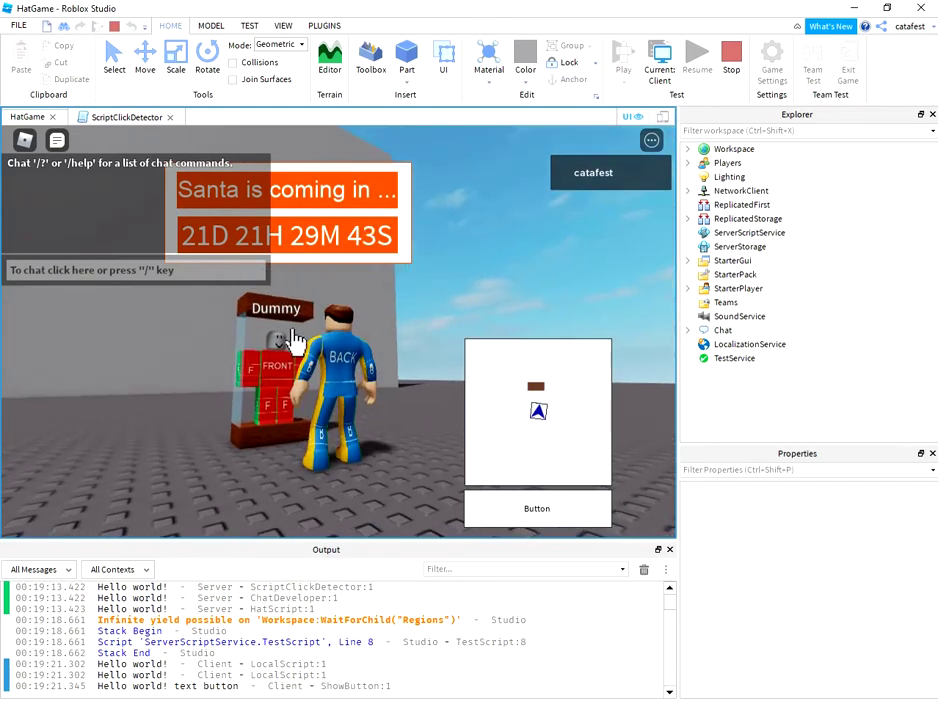
left_click(732, 68)
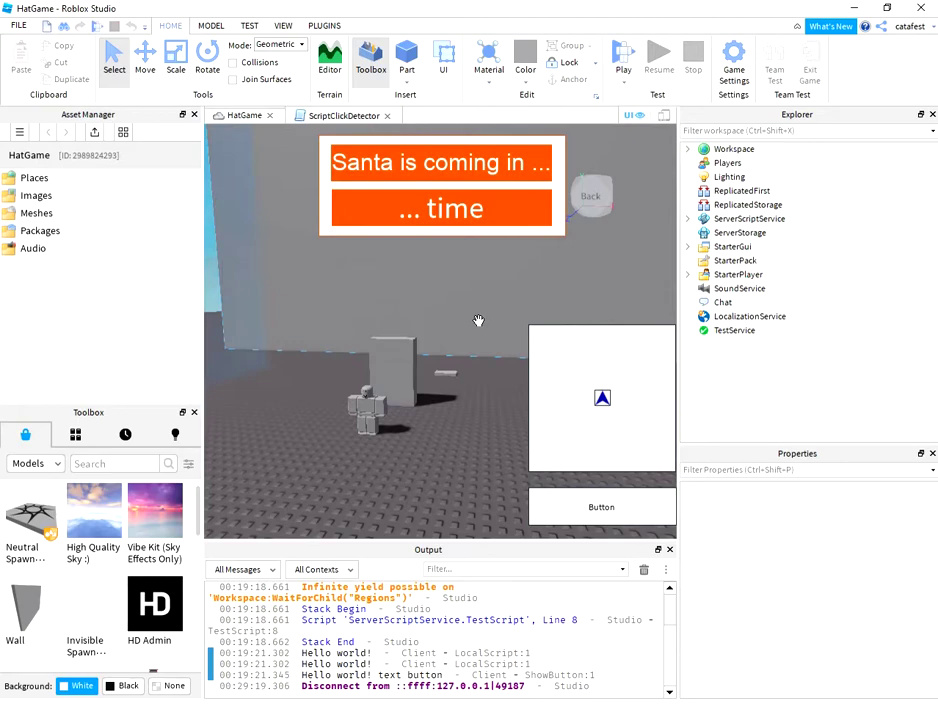
Select the Dummy model enclosed in the glass showcase in the 3D scene
right_click(479, 320)
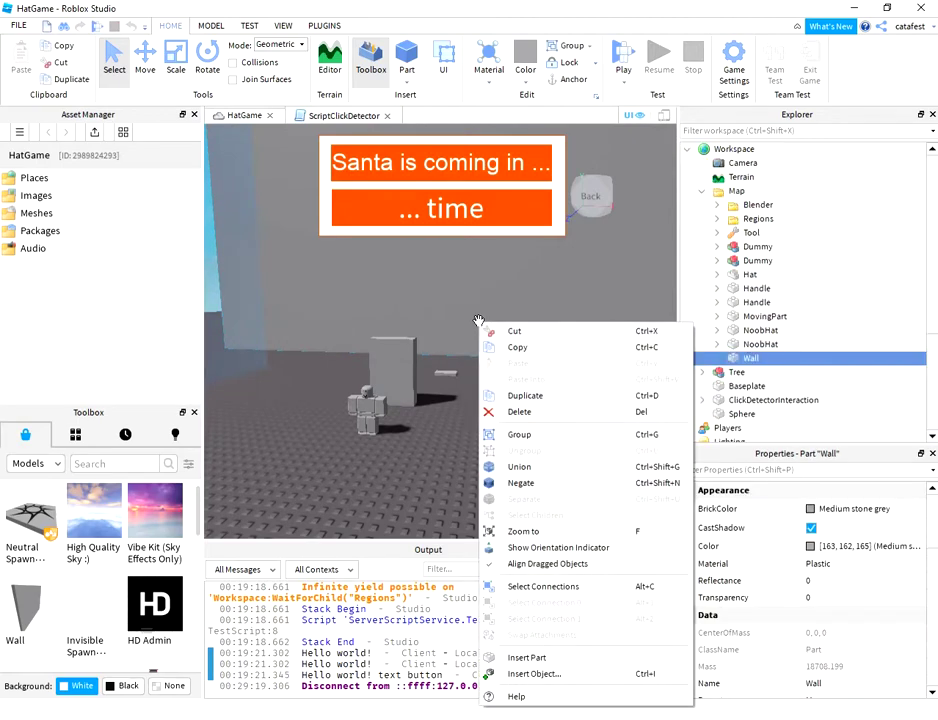
left_click(427, 468)
mouse_move(427, 468)
right_mouse_down()
mouse_move(438, 469)
mouse_move(428, 467)
right_mouse_up()
middle_click_drag(445, 476, 403, 463)
scroll(390, 413, "up", 3)
left_click(341, 330)
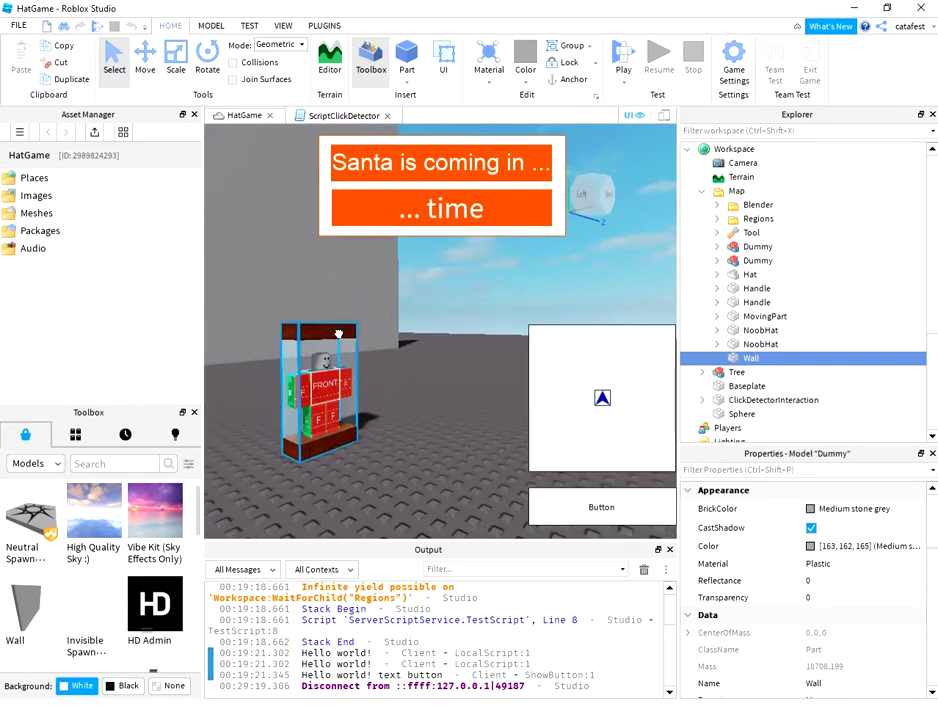
Examine the Pants and Shirt objects inside the showcase Dummy, including the image choices for the ShirtTemplate property
left_click(716, 247)
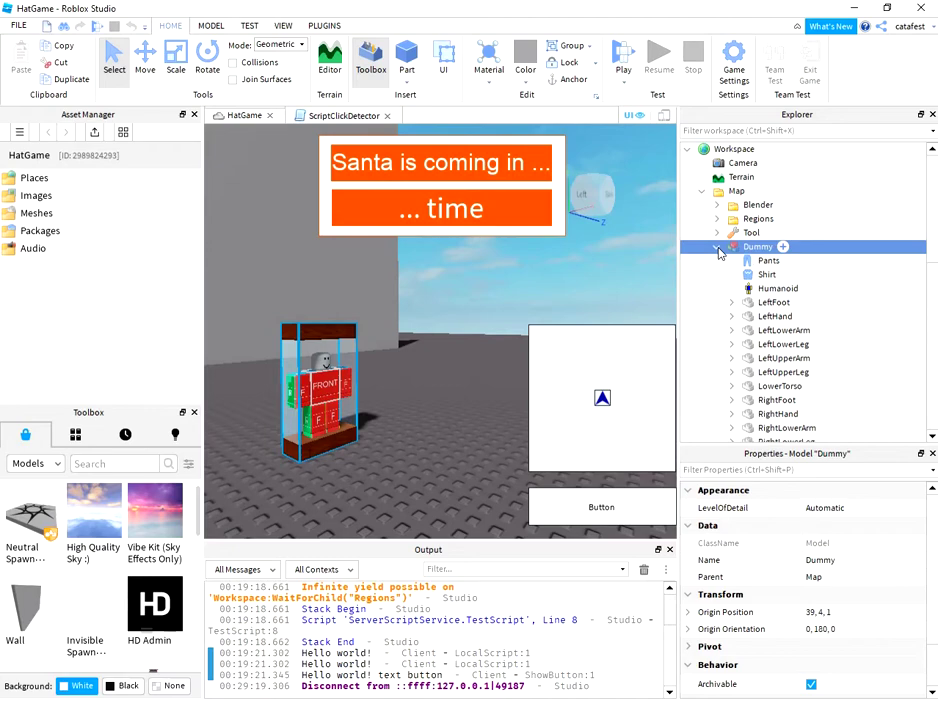
left_click(766, 264)
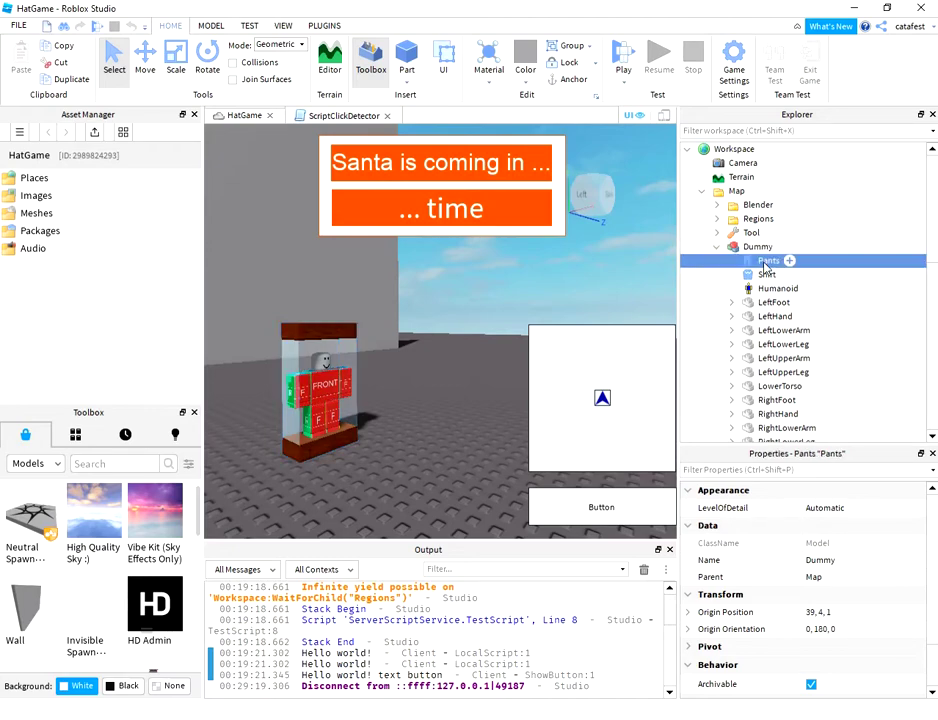
left_click(766, 275)
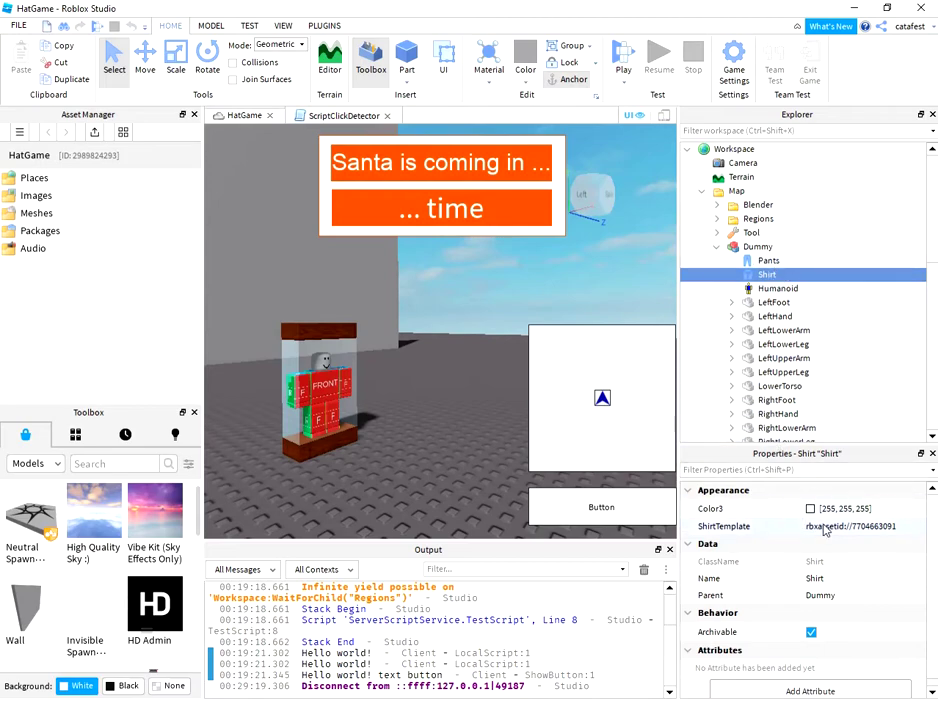
left_click(880, 527)
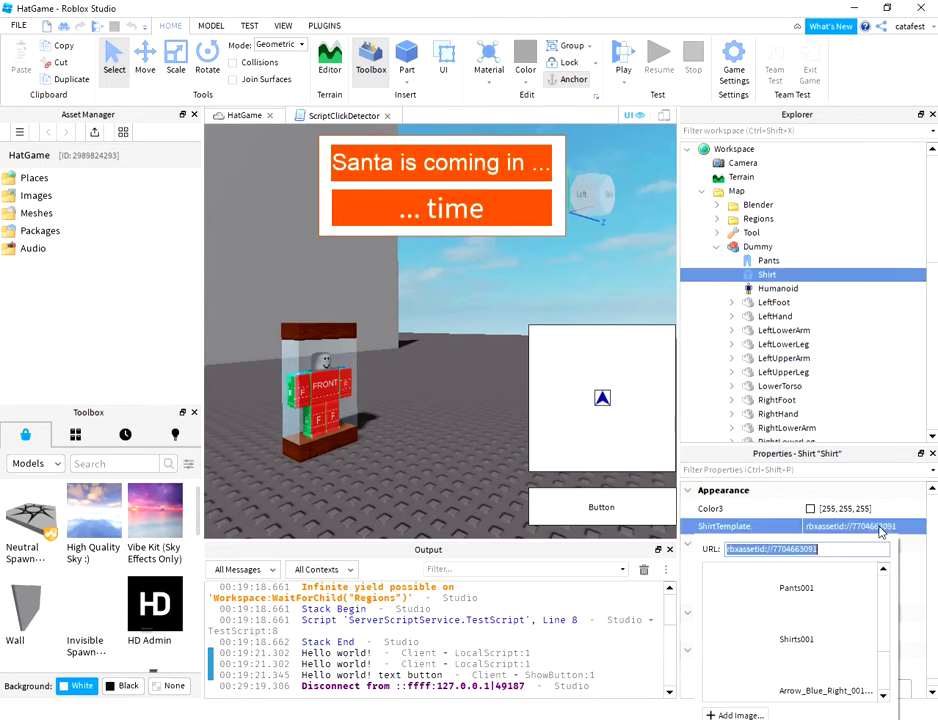
left_click(827, 593)
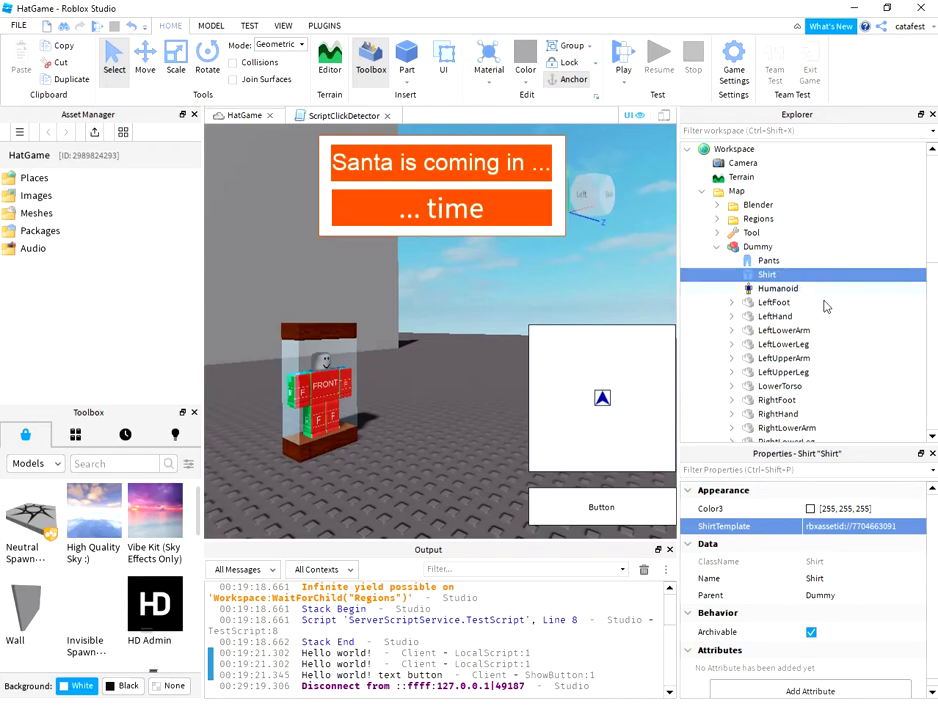
Examine the appearance and behavior properties of the ShowcaseBottom and ShowcaseTop parts in the Dummy model
scroll(829, 290, "down", 4)
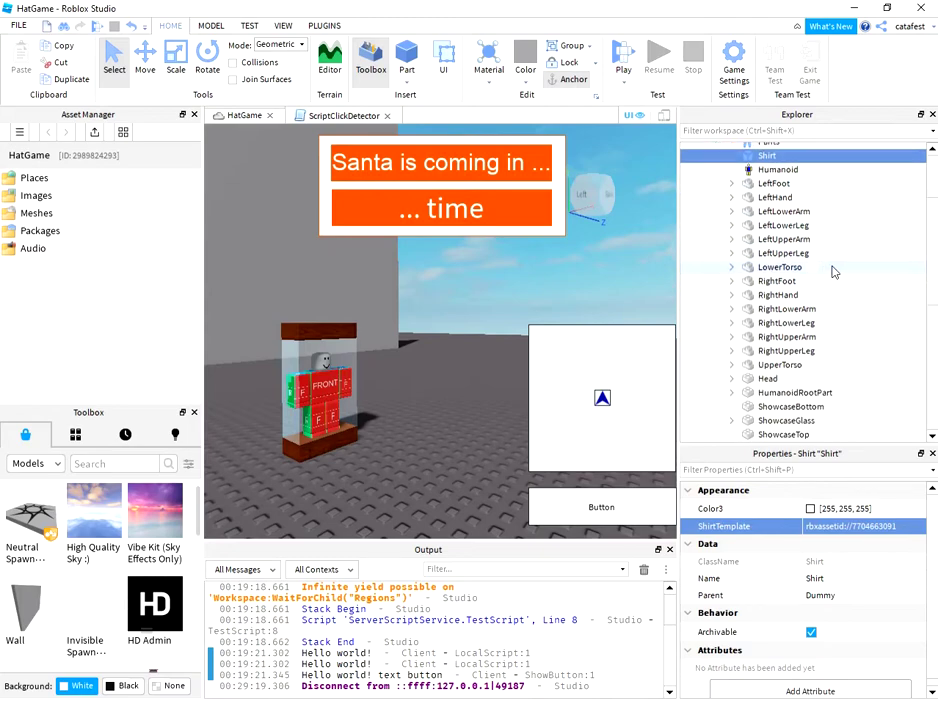
scroll(833, 271, "down", 1)
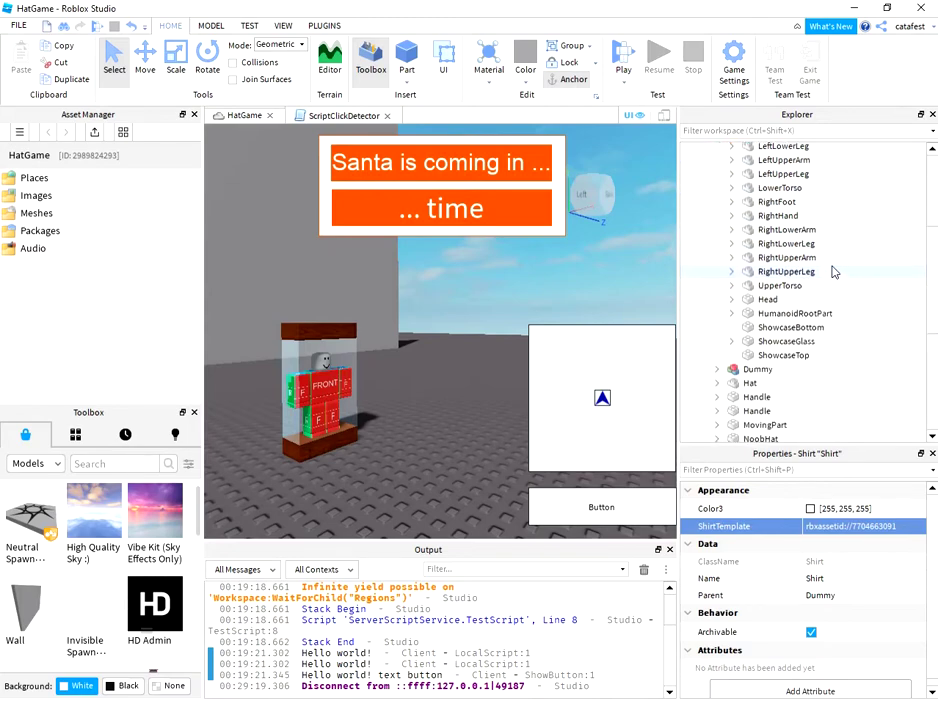
left_click(789, 328)
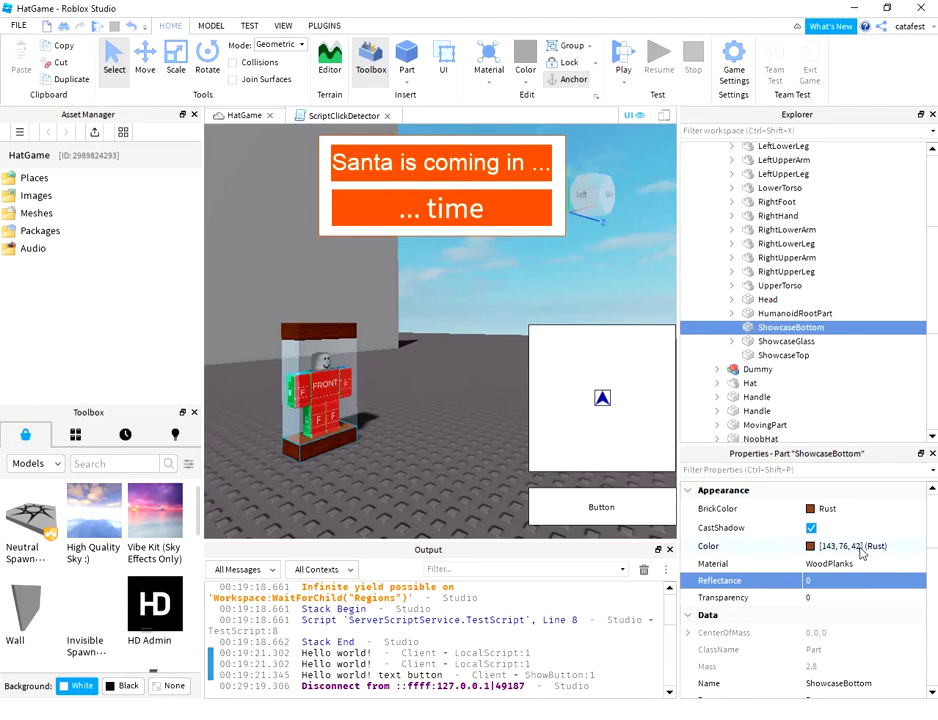
scroll(860, 553, "down", 6)
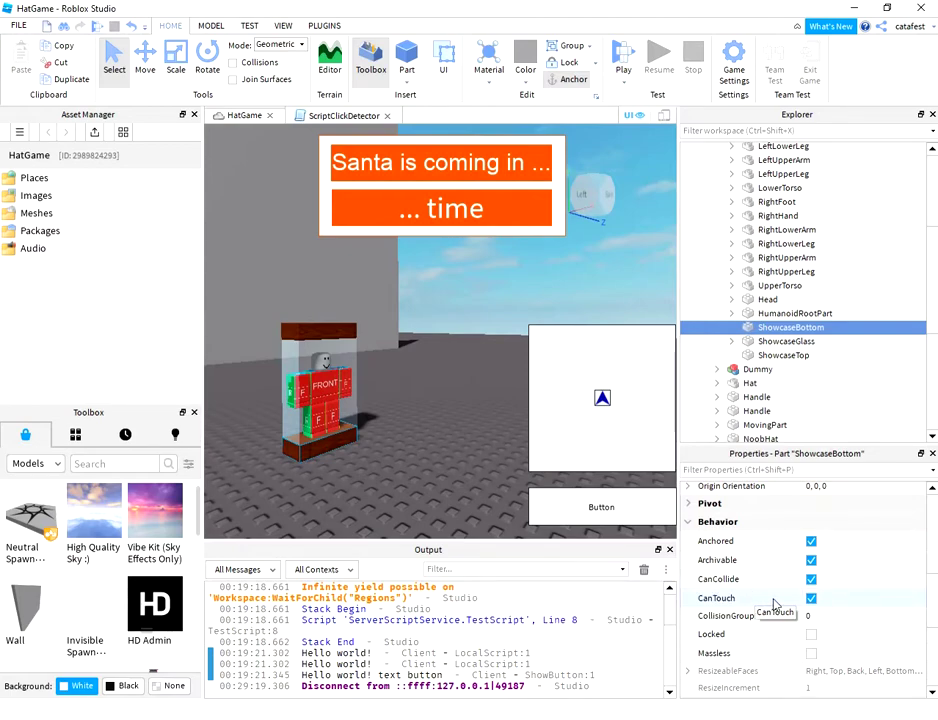
left_click(785, 357)
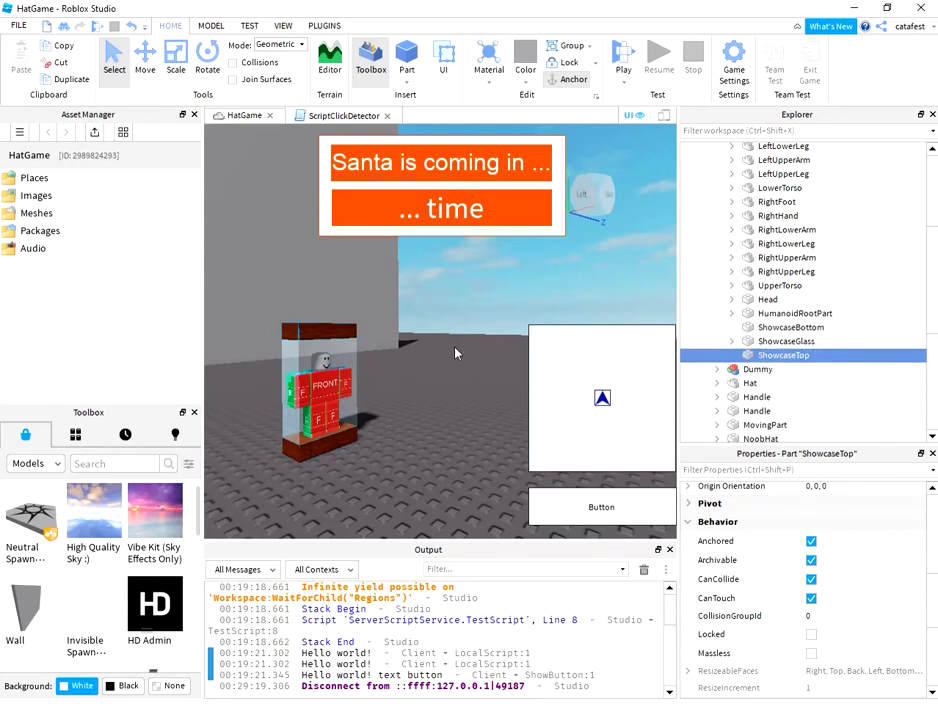
scroll(800, 498, "up", 5)
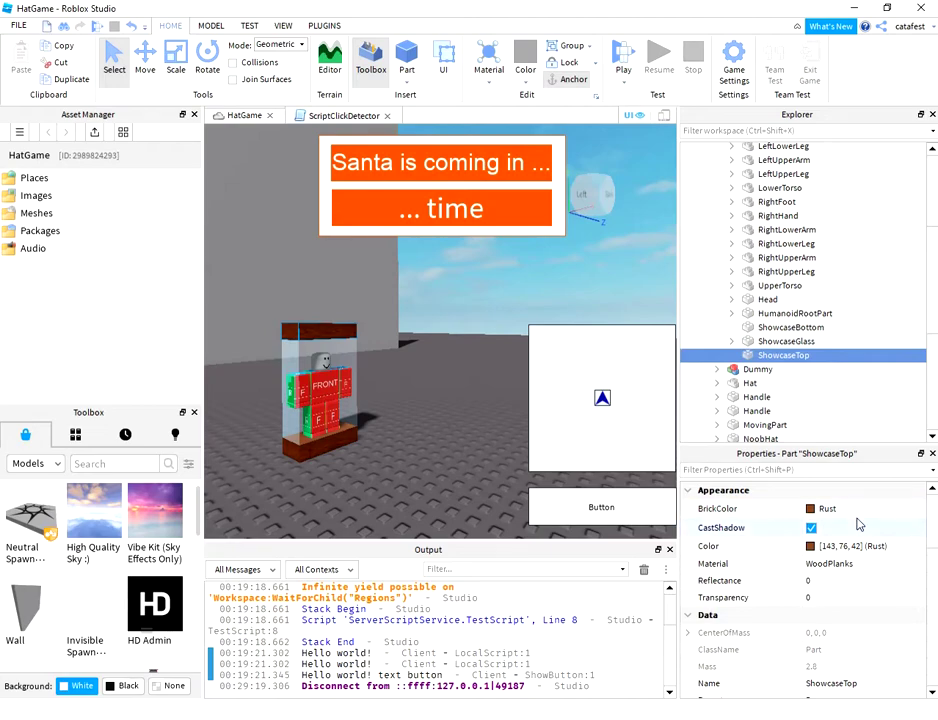
Examine the ShowcaseGlass part's child objects, its appearance and behavior properties, and its Material setting
left_click(770, 342)
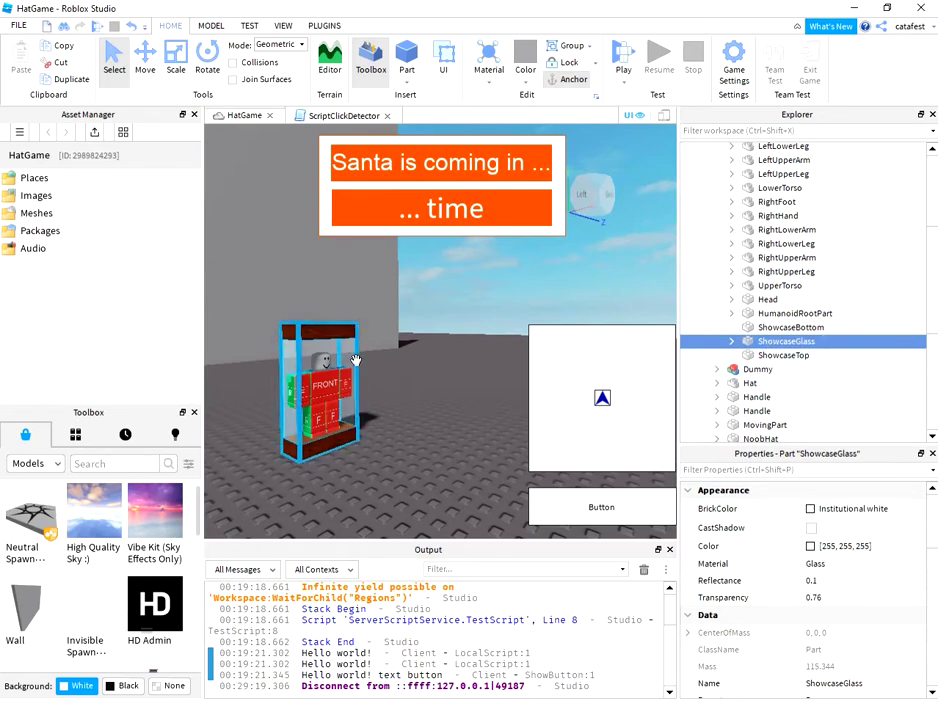
left_click(732, 342)
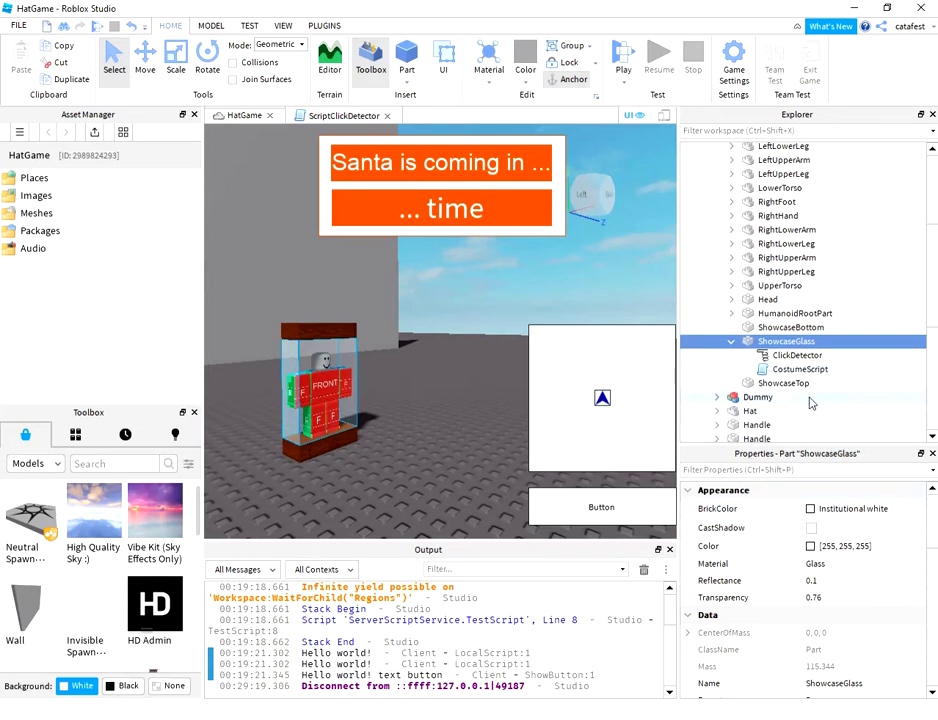
scroll(856, 500, "down", 5)
scroll(857, 513, "up", 5)
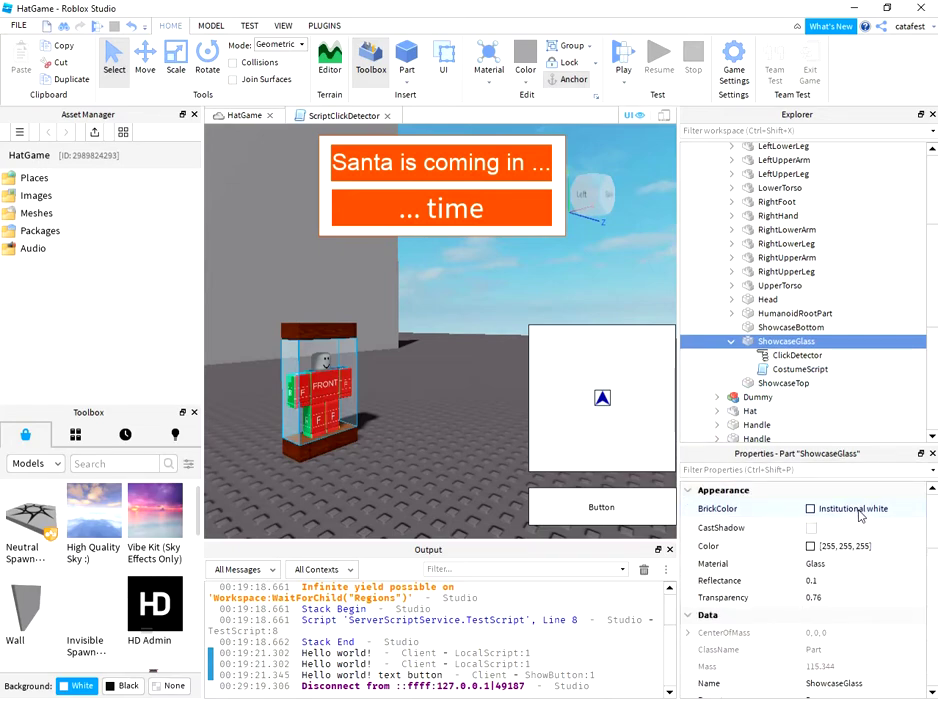
scroll(858, 514, "down", 5)
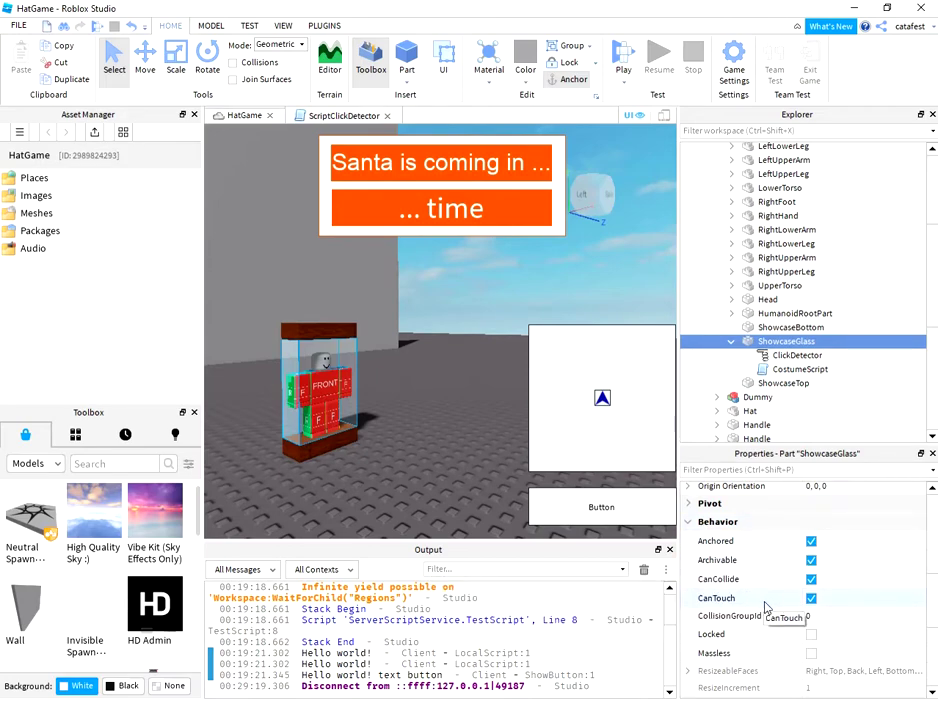
scroll(893, 560, "up", 5)
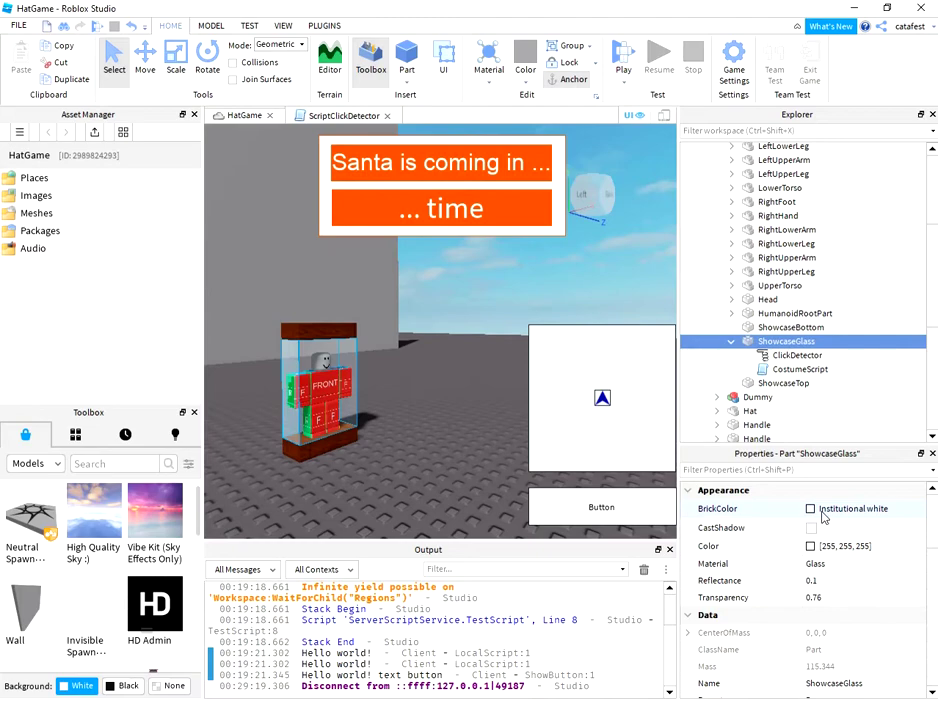
left_click(835, 568)
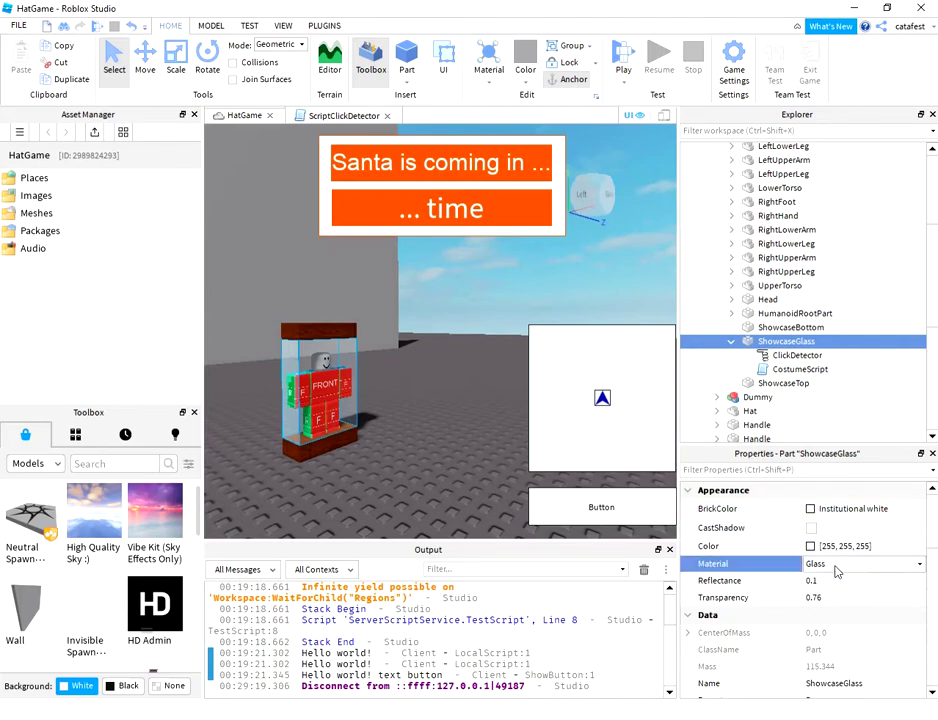
left_click(867, 573)
left_click(869, 574)
scroll(870, 585, "down", 1)
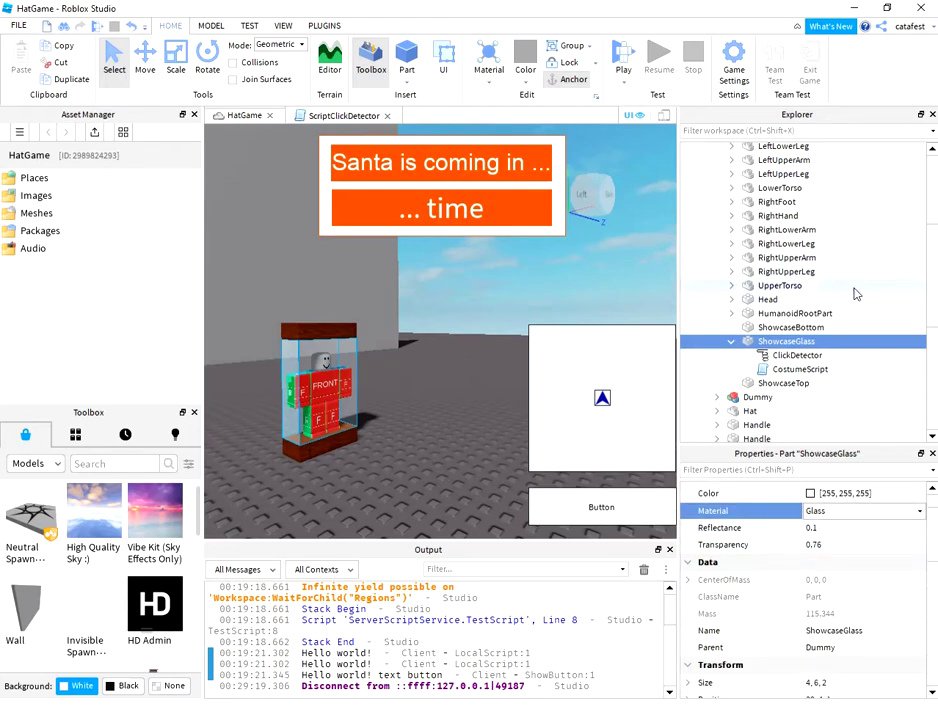
Check the ShowcaseBottom part's properties once more and open the CostumeScript stored under ShowcaseGlass
left_click(790, 328)
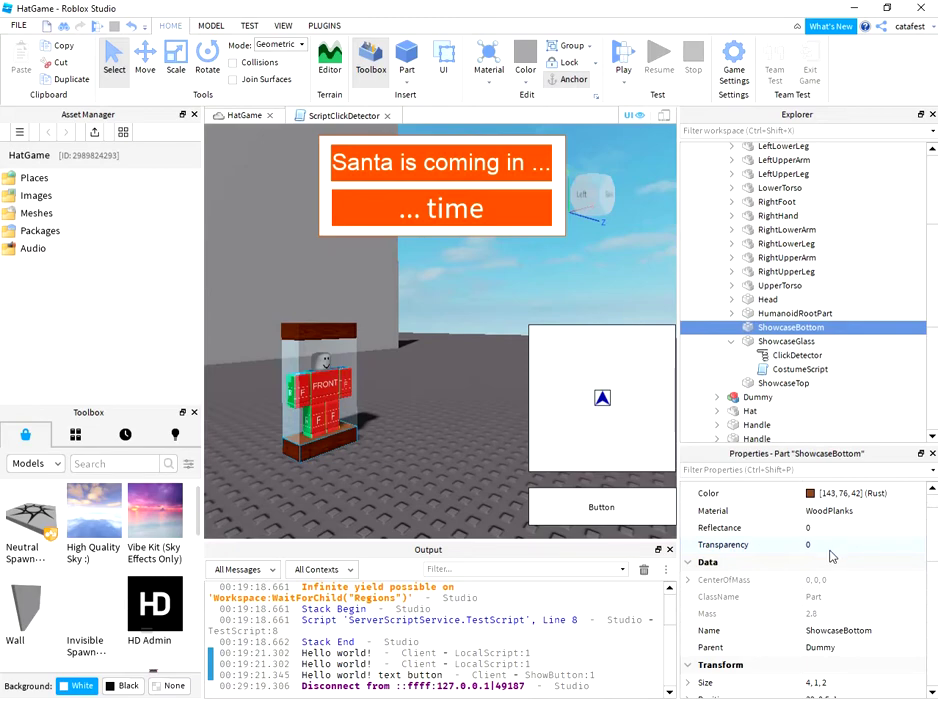
right_click_drag(429, 473, 429, 473)
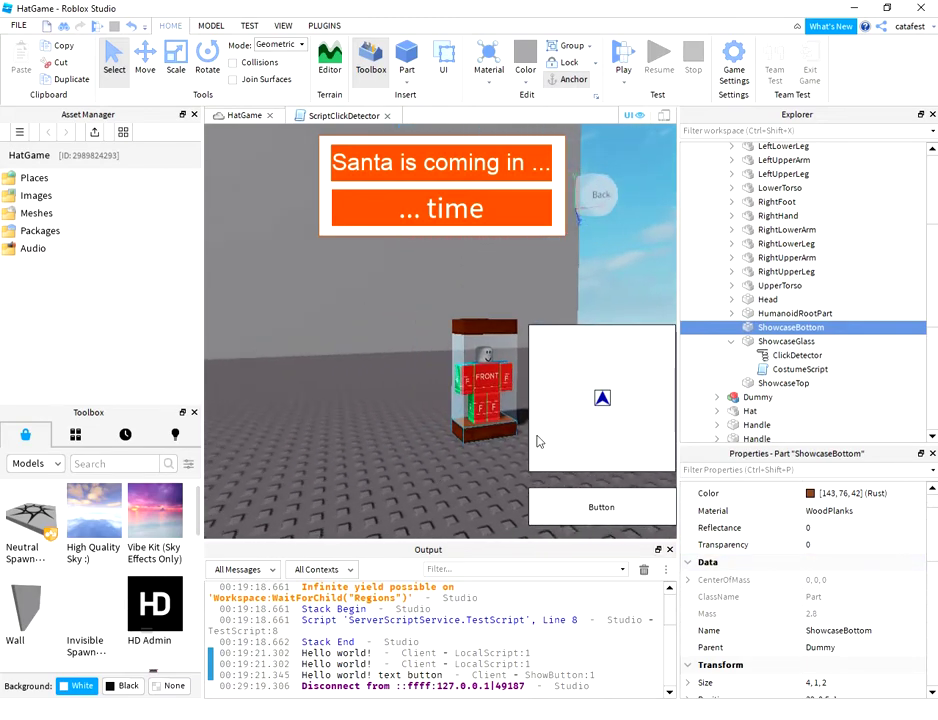
double_click(786, 371)
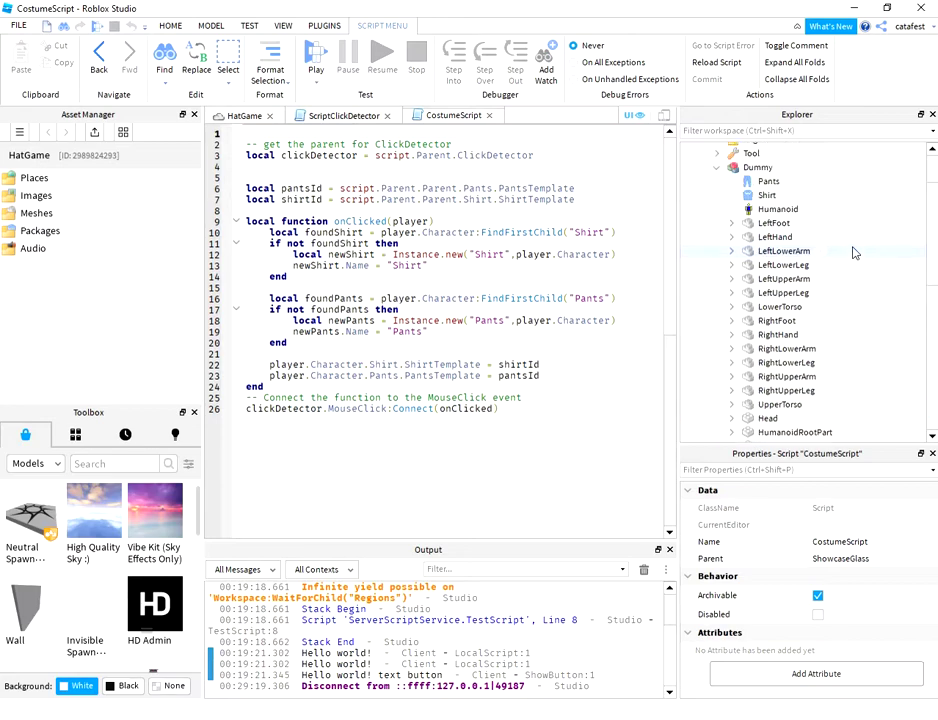
Trace the script.Parent.Parent references in CostumeScript against the Dummy model's hierarchy, from ShowcaseGlass up to Pants and Shirt
scroll(853, 252, "up", 2)
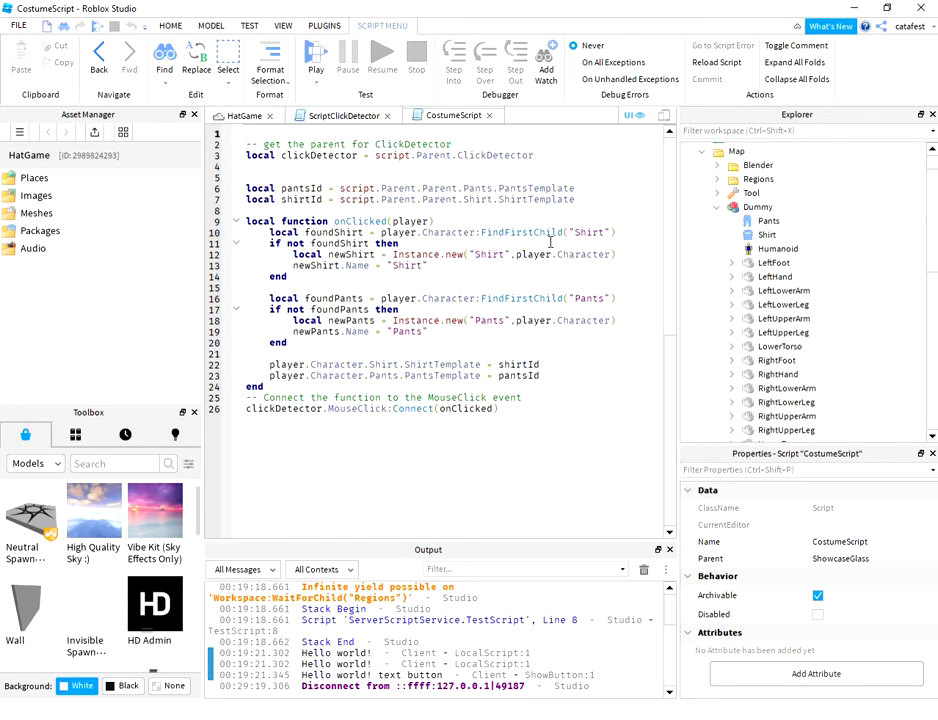
double_click(398, 187)
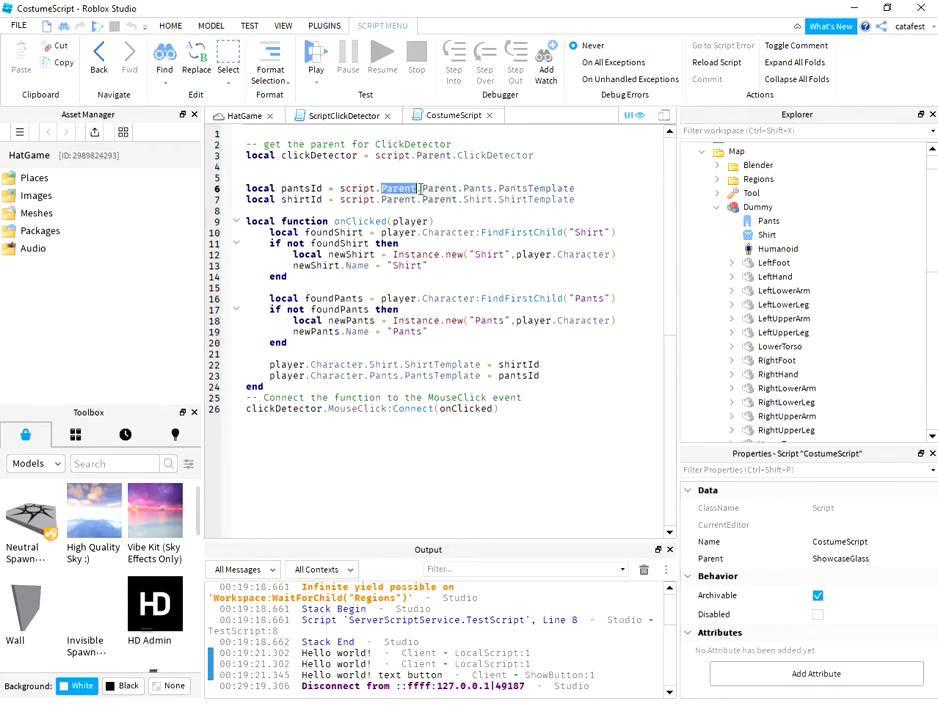
left_click(748, 208)
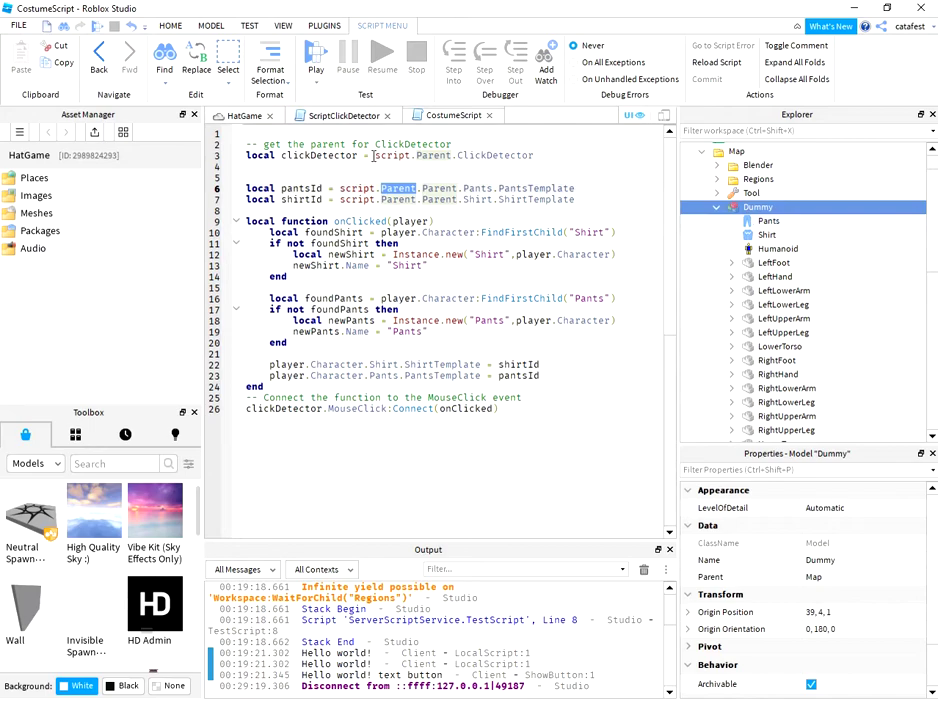
scroll(735, 250, "down", 4)
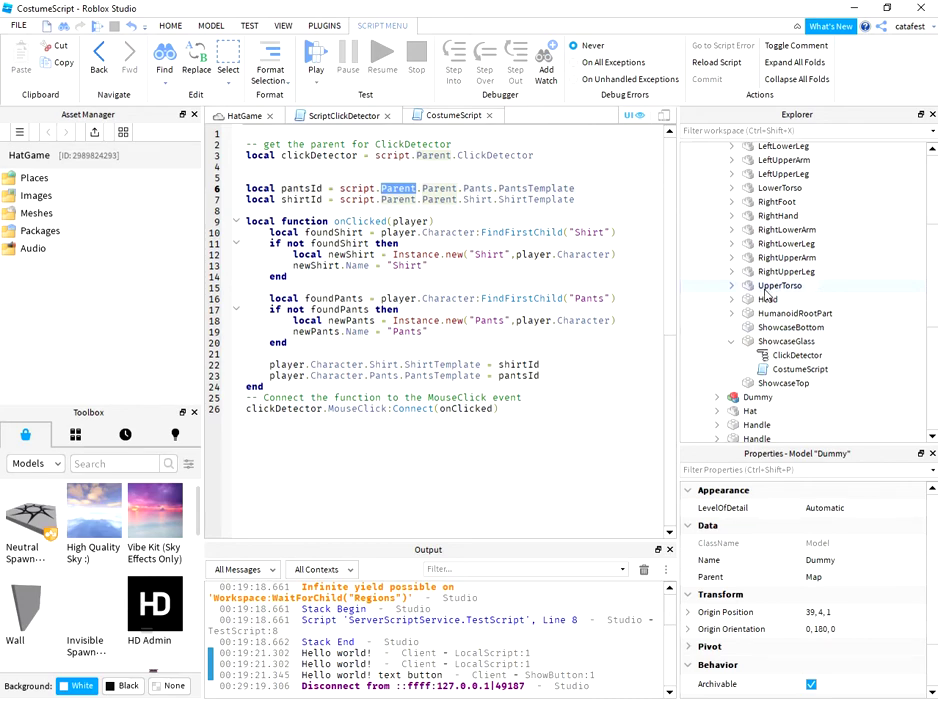
scroll(767, 270, "up", 4)
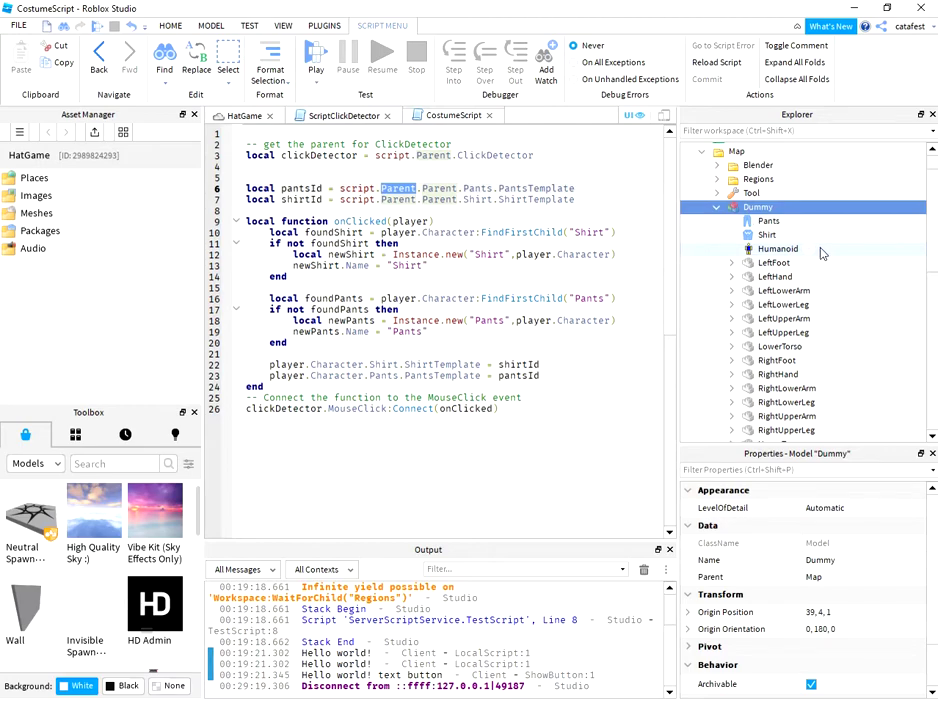
scroll(764, 252, "down", 6)
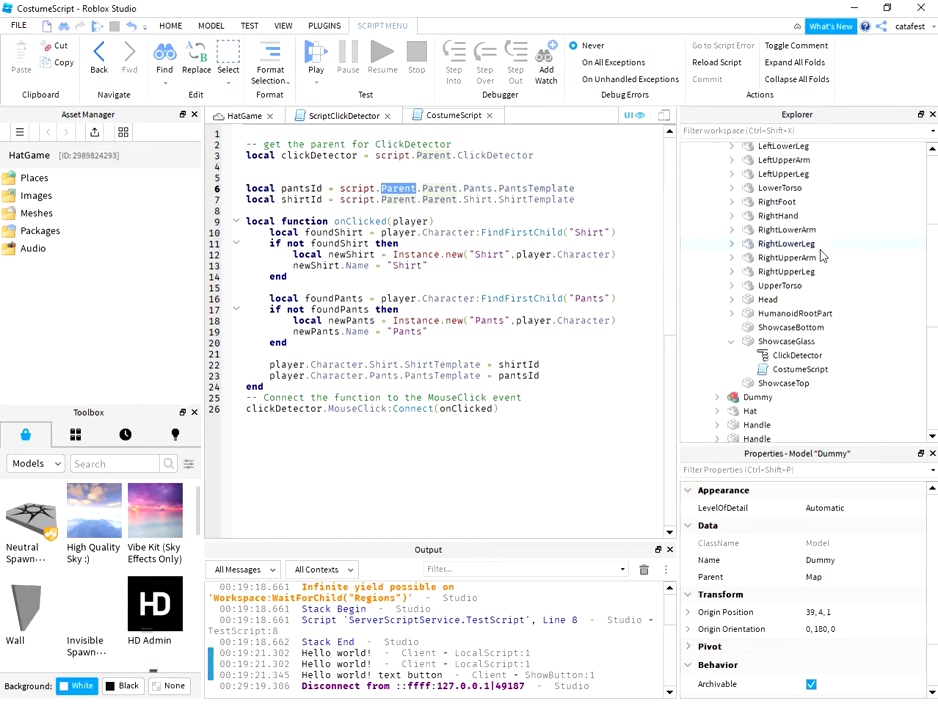
Examine where the pantsId and shirtId variables are defined and used in CostumeScript
left_click(588, 414)
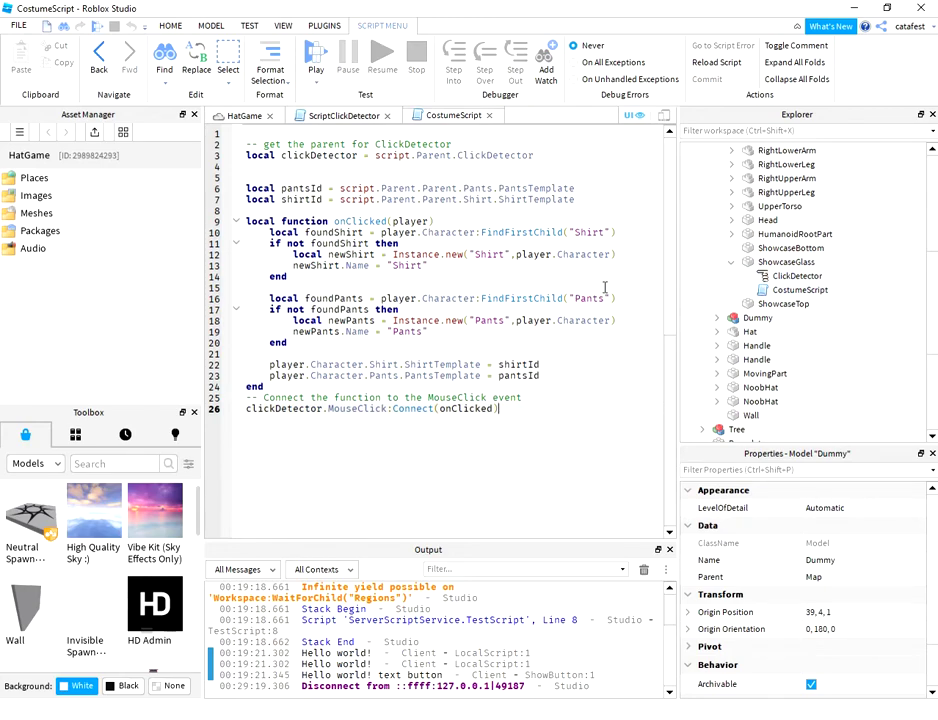
left_click(305, 183)
double_click(304, 187)
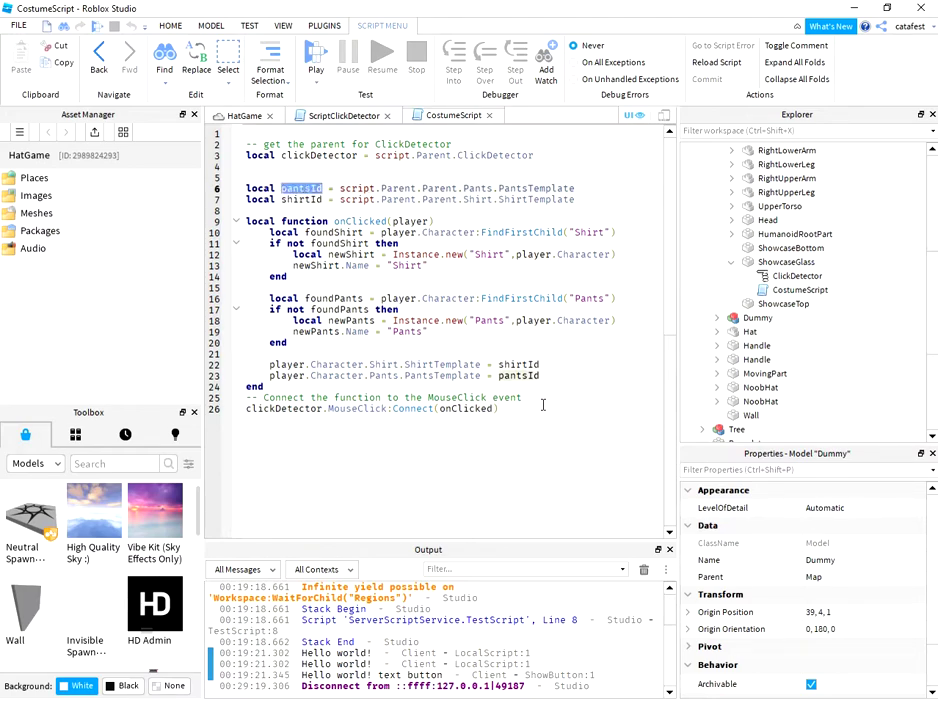
double_click(304, 199)
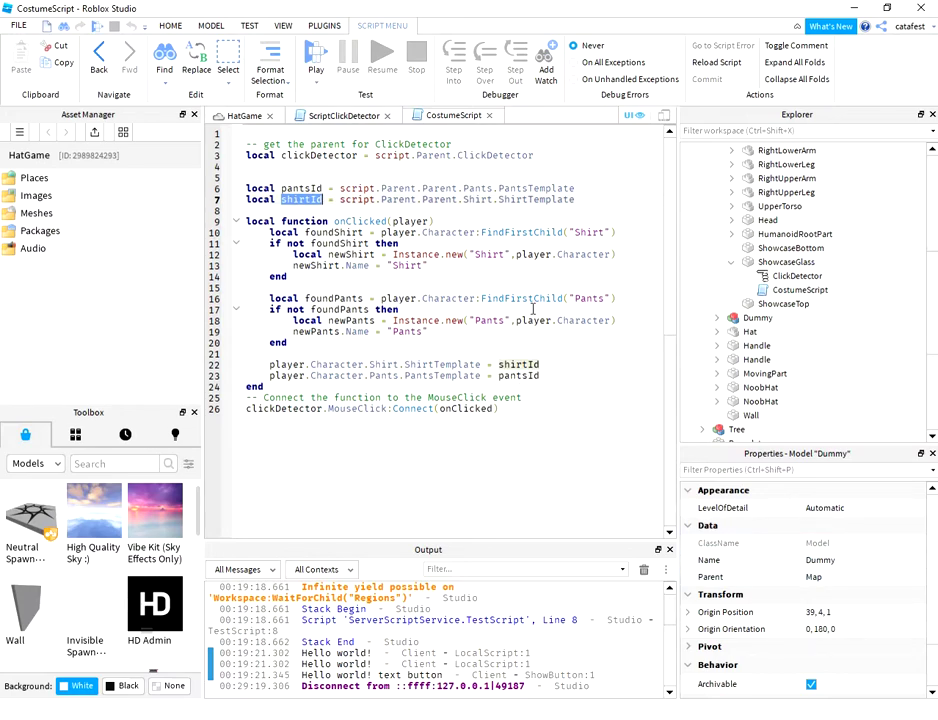
scroll(532, 309, "down", 5)
scroll(532, 309, "up", 5)
Return to the HatGame 3D view and inspect the showcase Dummy from the front
left_click(244, 116)
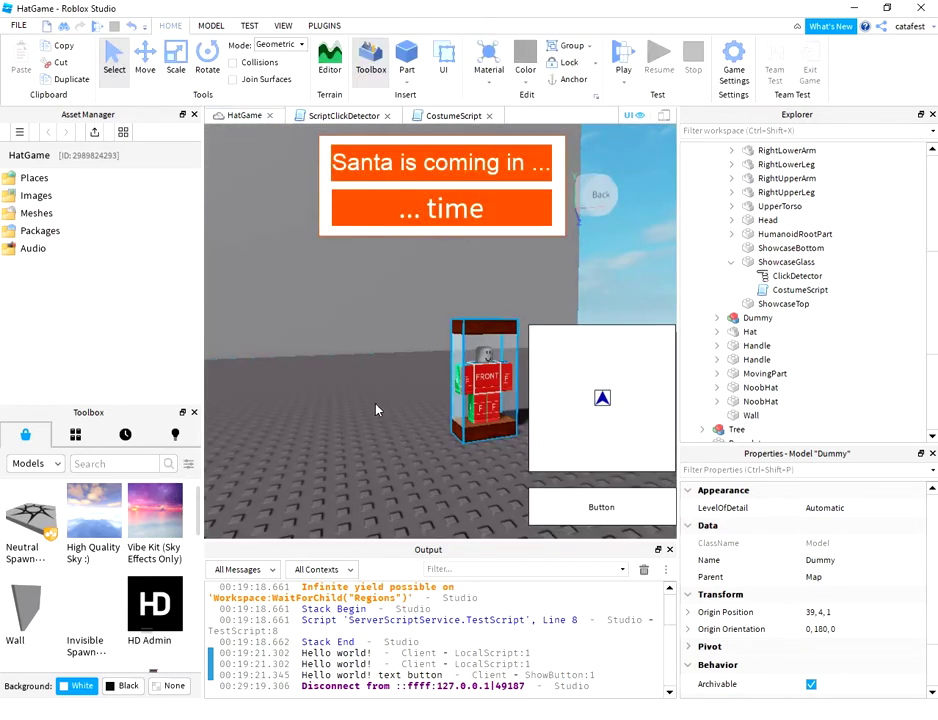
right_click_drag(376, 404, 376, 404)
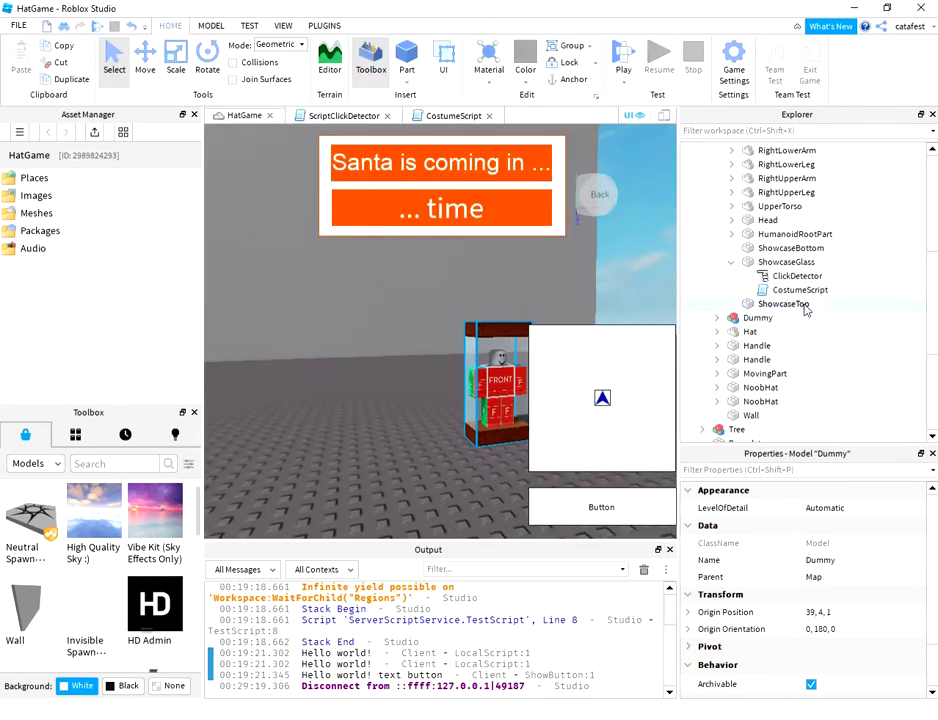
scroll(806, 310, "up", 7)
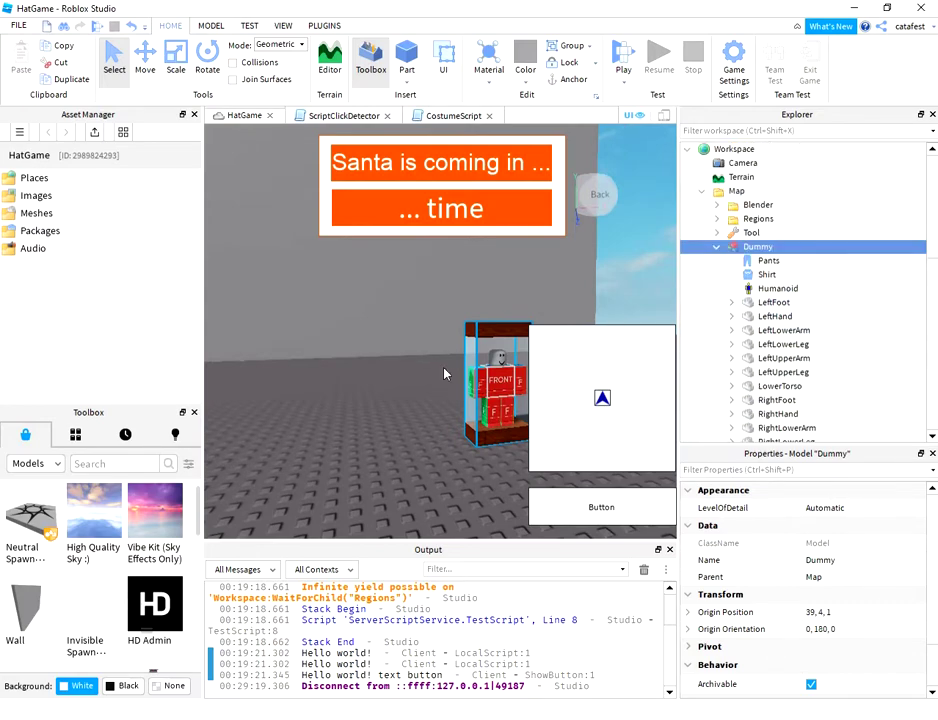
key("d")
right_click_drag(444, 373, 419, 378)
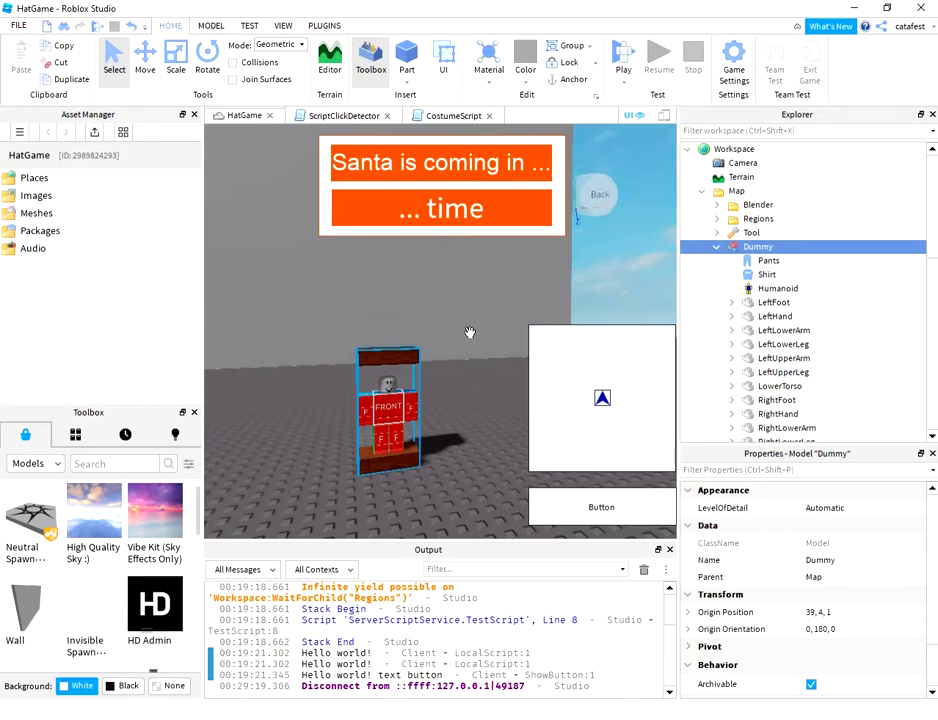
Review the Dummy's Pants and Shirt template properties and the image choices for ShirtTemplate, leaving them as they are
left_click(771, 261)
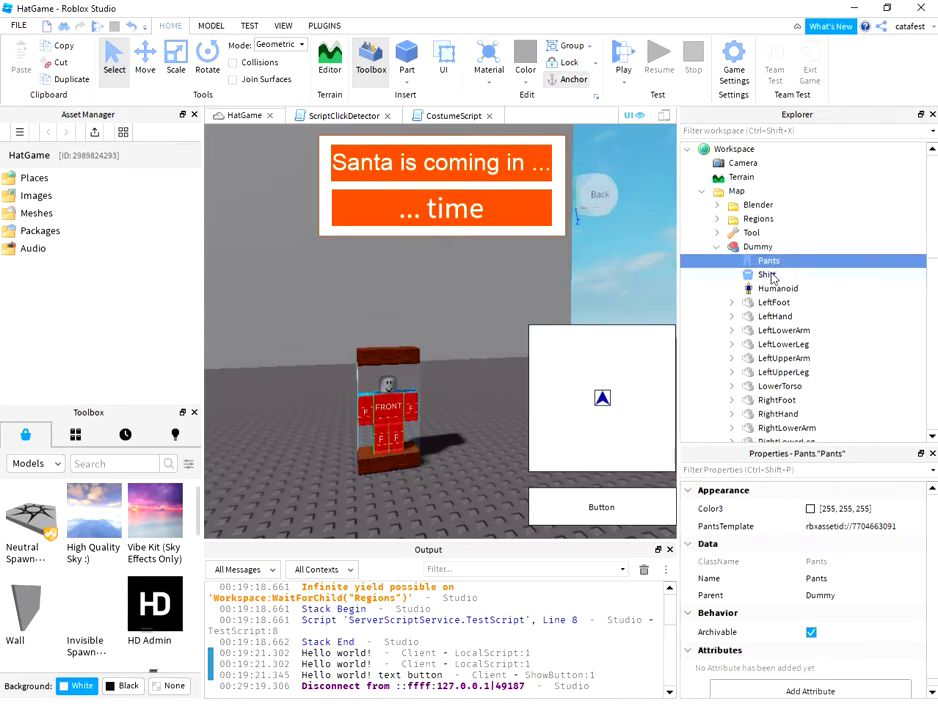
left_click(768, 275)
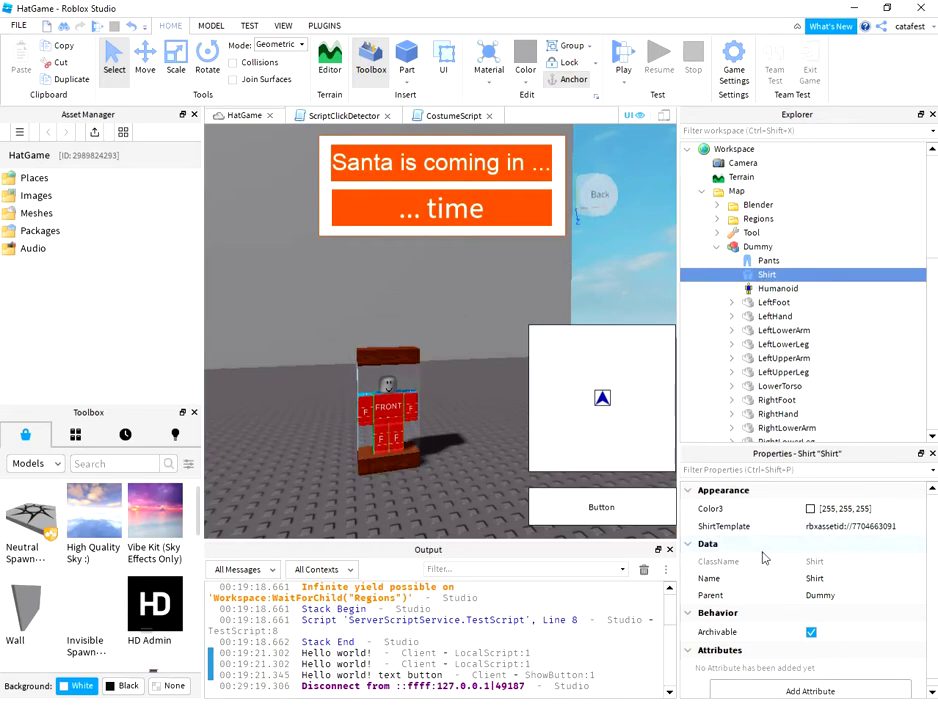
left_click(860, 528)
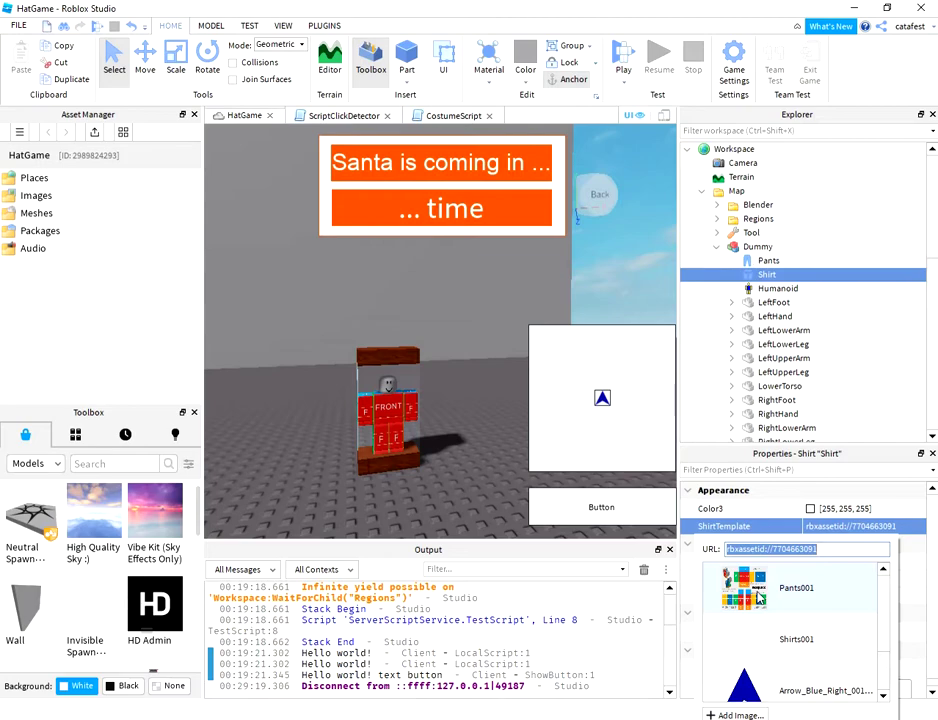
left_click(472, 511)
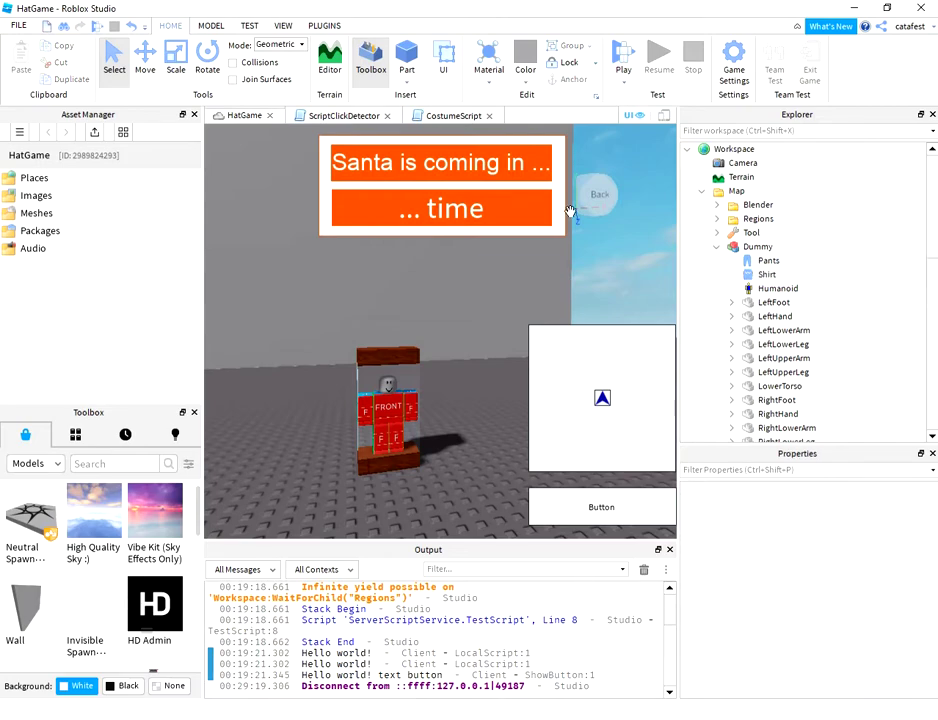
Playtest the game, walk the character to the showcase Dummy and activate its glass to put on the costume
left_click(620, 60)
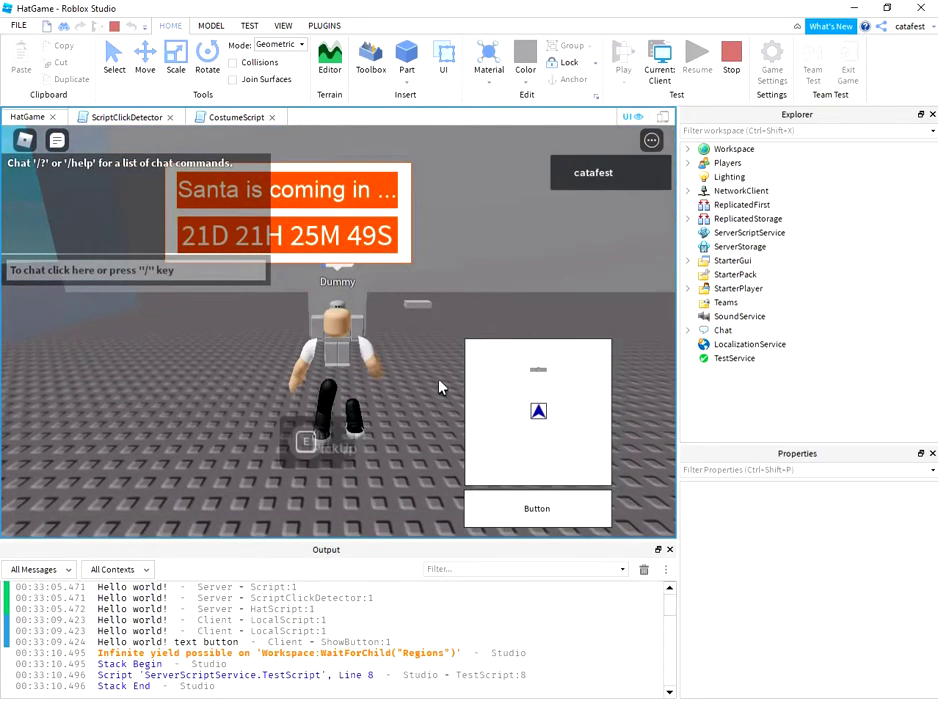
key("d")
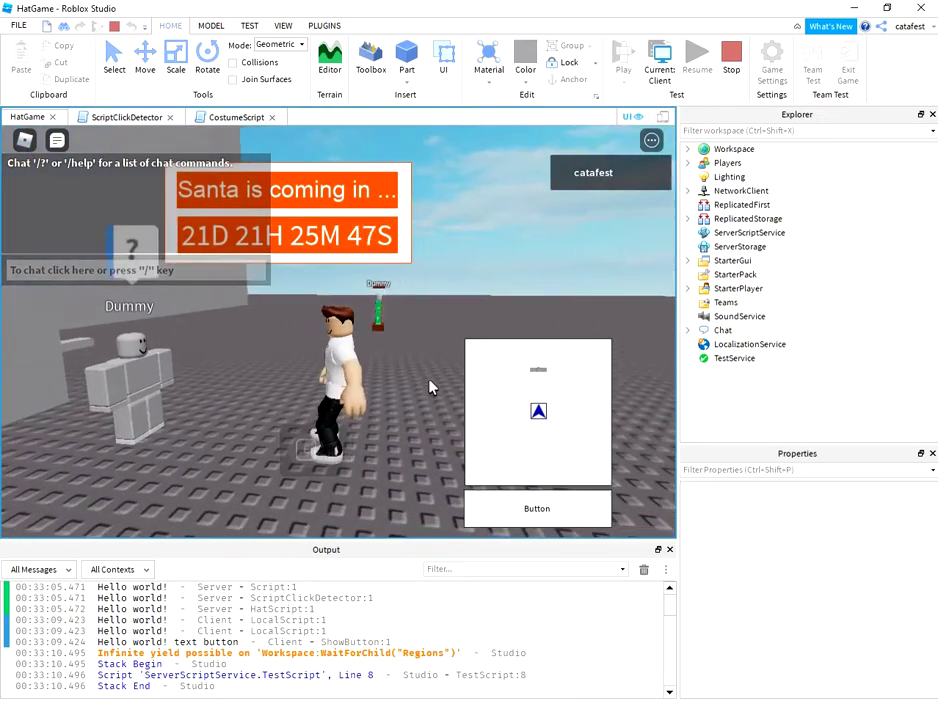
key("w")
key("d")
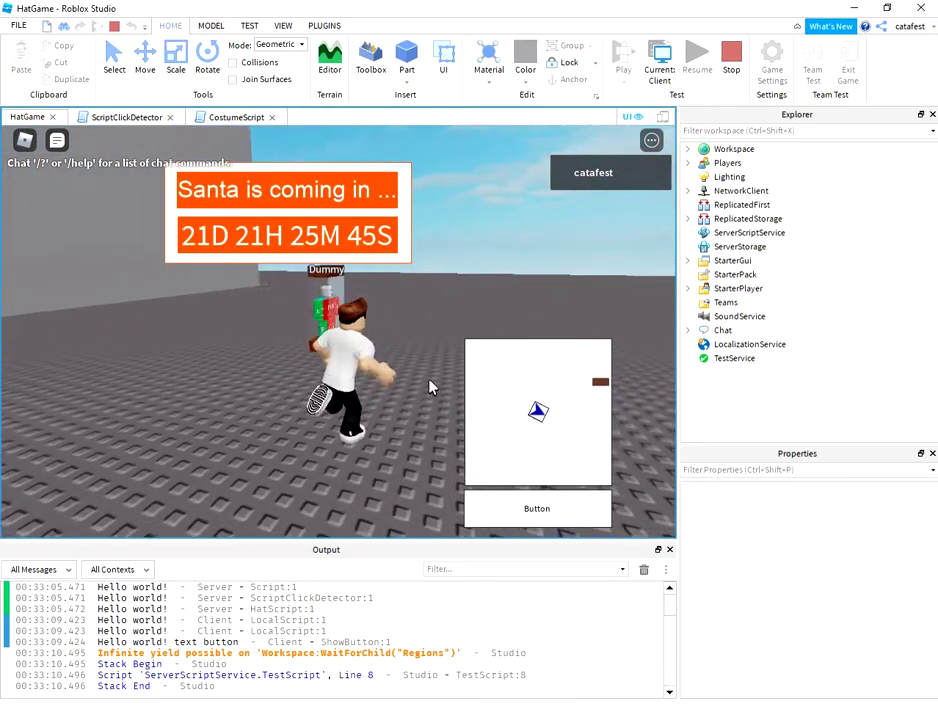
key("w")
key("d")
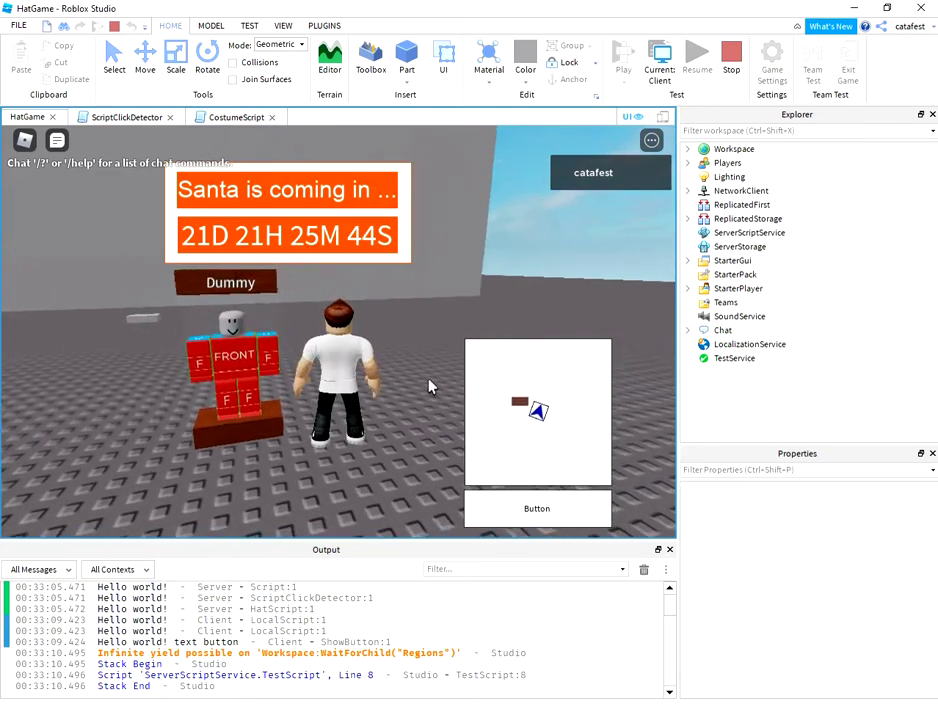
left_click(238, 376)
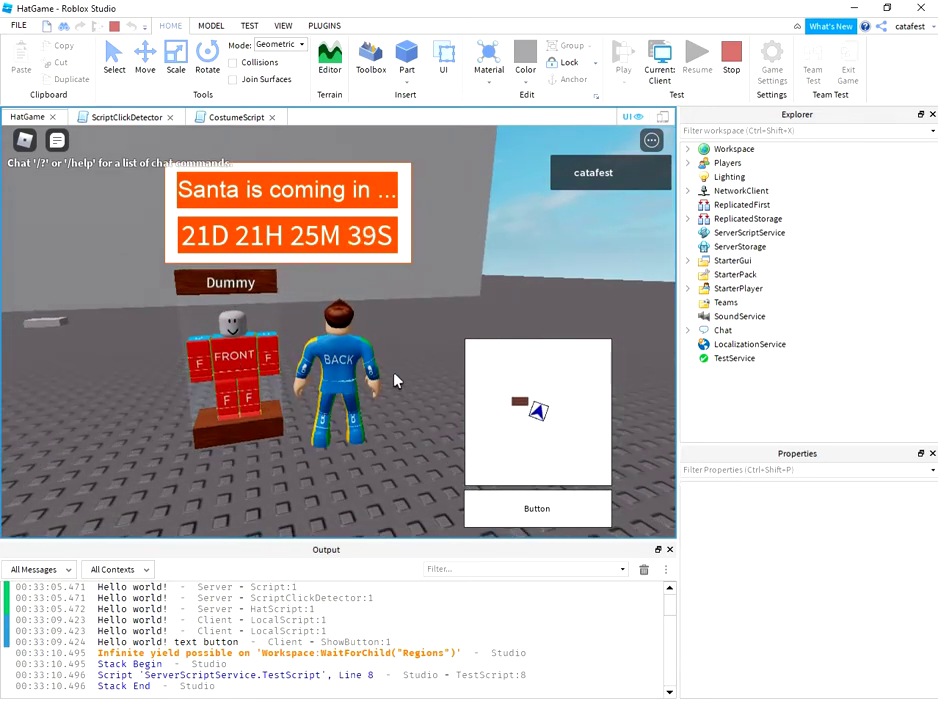
Inspect the character's shirt and pants from the side, front and back beside the showcase Dummy
key("a")
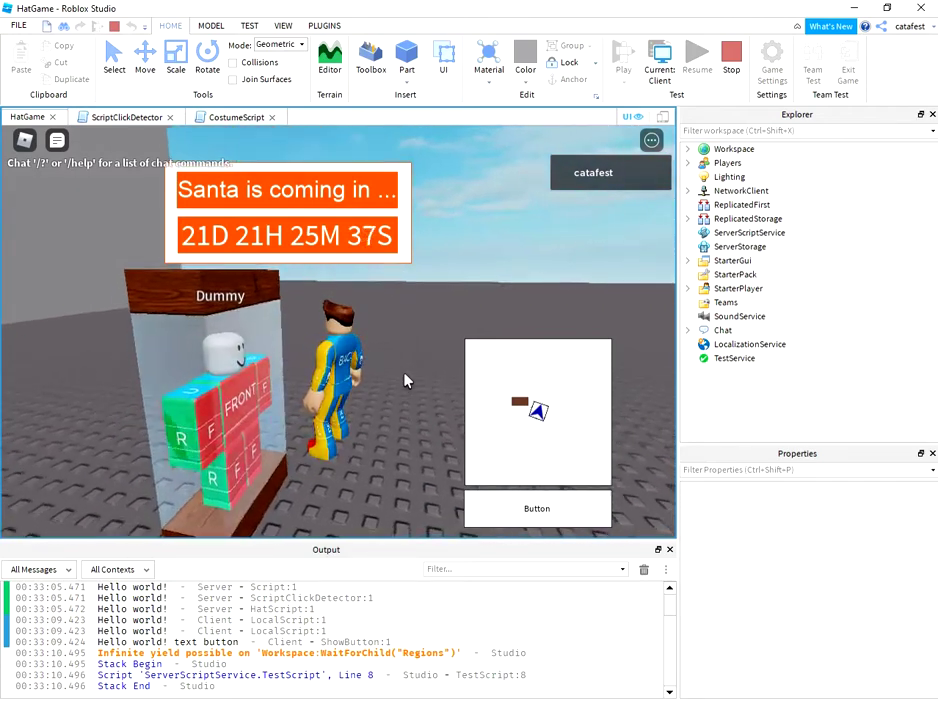
right_click_drag(405, 374, 405, 381)
left_click(404, 381)
left_click(404, 381)
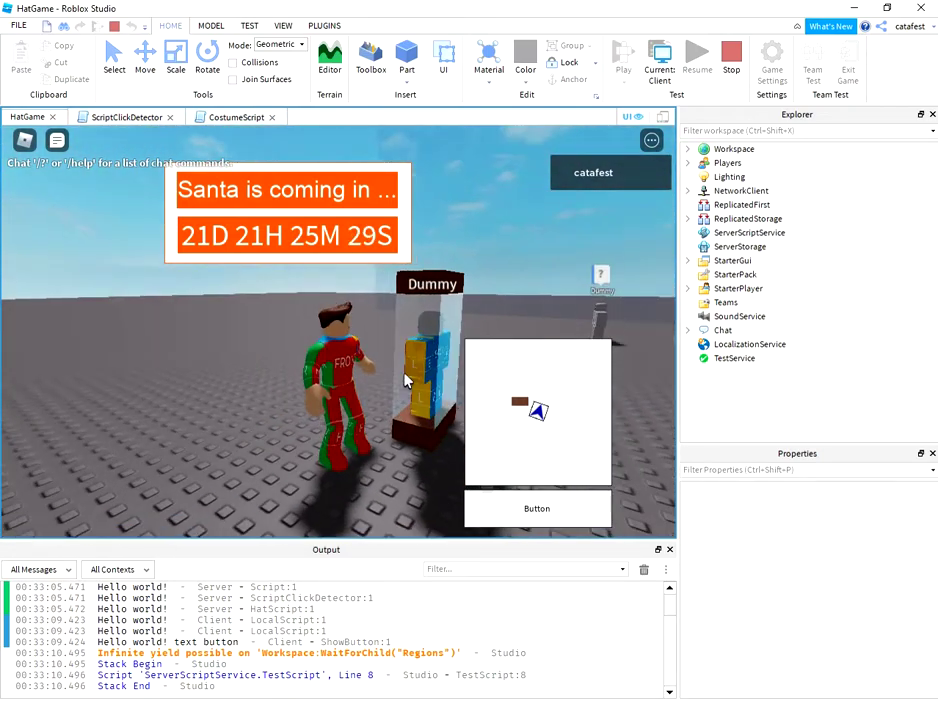
left_click(366, 373)
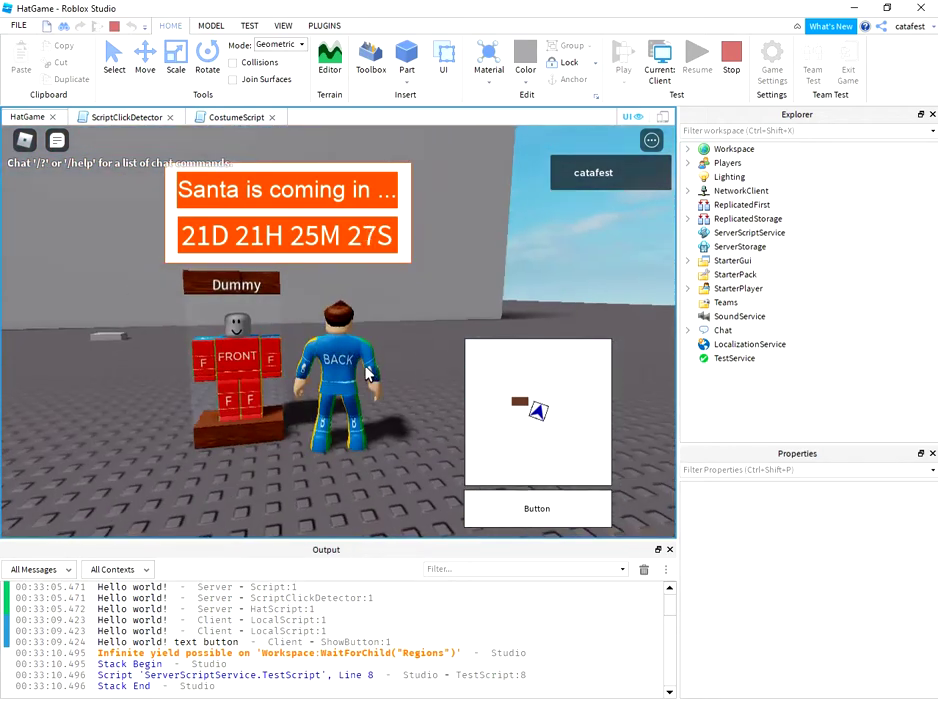